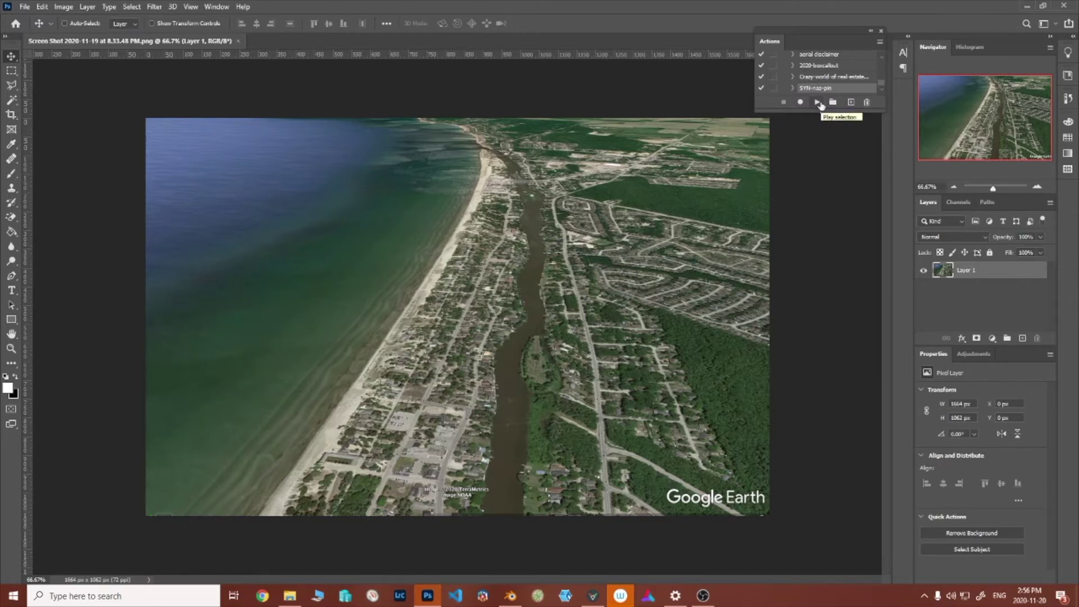
Step: Play the SYN-nas-pin action to place a red map pin, then scale it to about 38% near the beach
{"action": "left_click", "coordinate": [818, 102]}
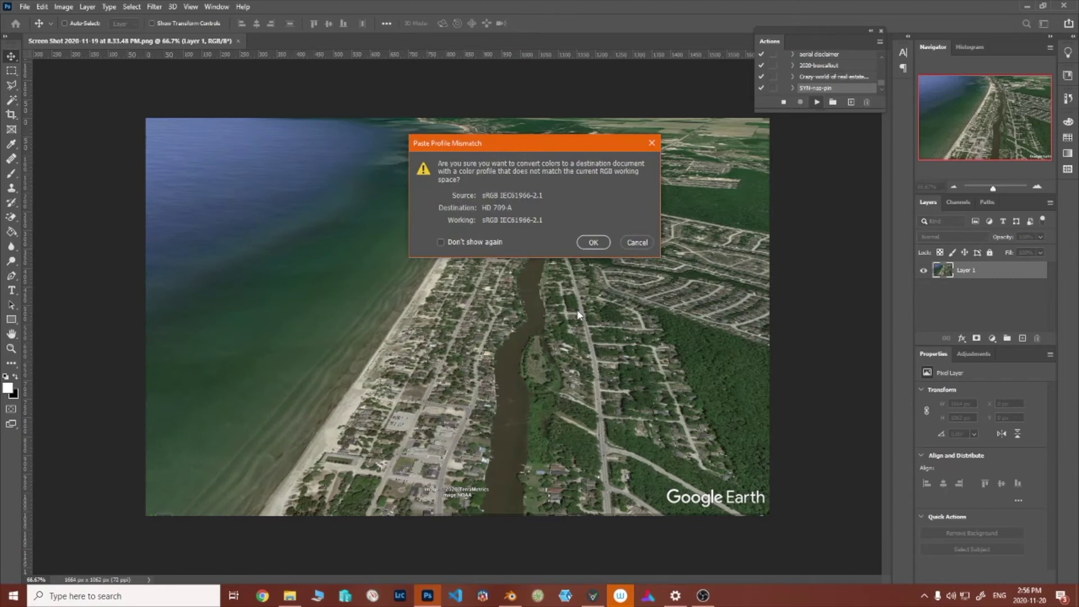
{"action": "left_click", "coordinate": [606, 241]}
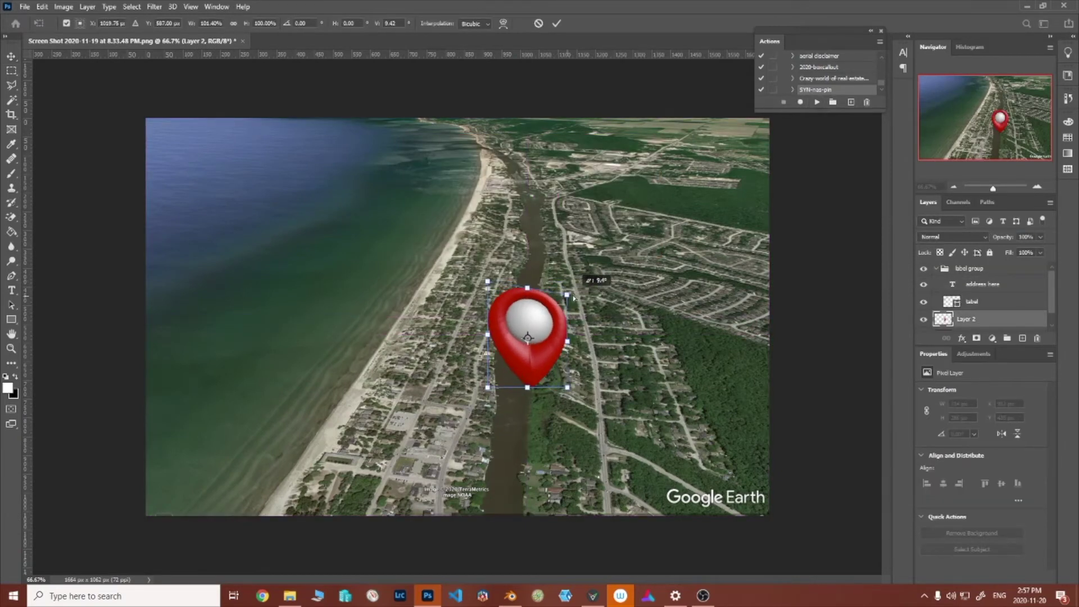
{"action": "left_click_drag", "start_coordinate": [568, 289], "coordinate": [421, 405]}
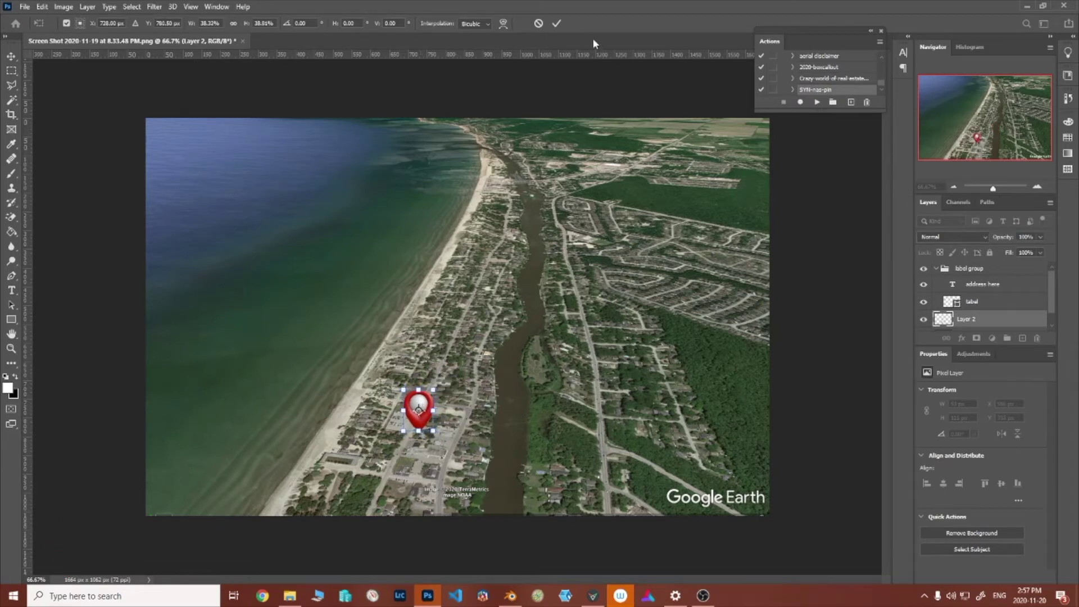
Step: Commit the pin's size and move the red label group just above the pin
{"action": "left_click", "coordinate": [556, 23]}
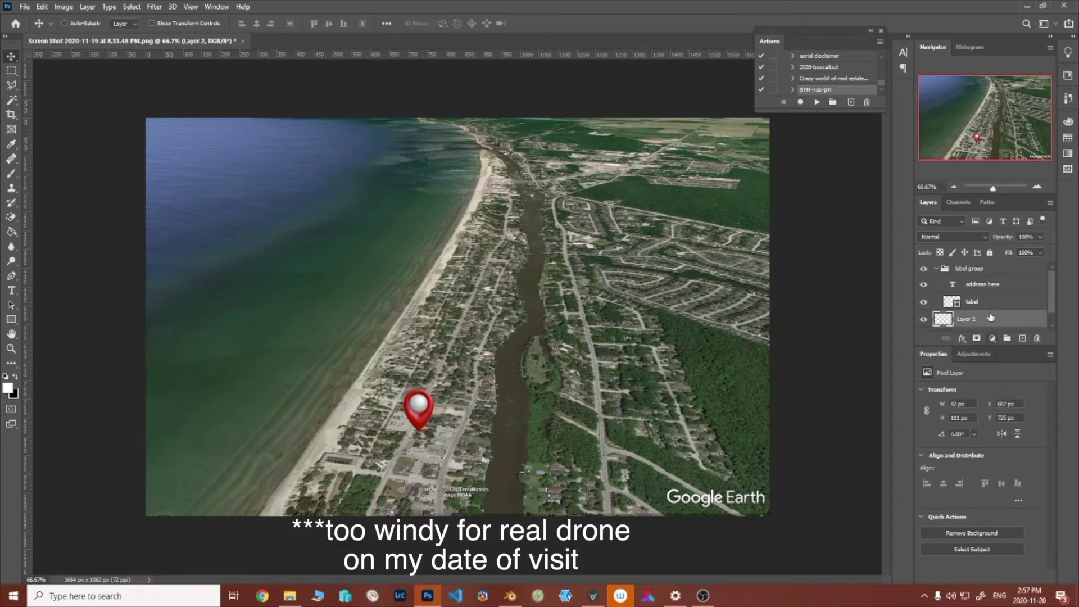
{"action": "left_click", "coordinate": [989, 287]}
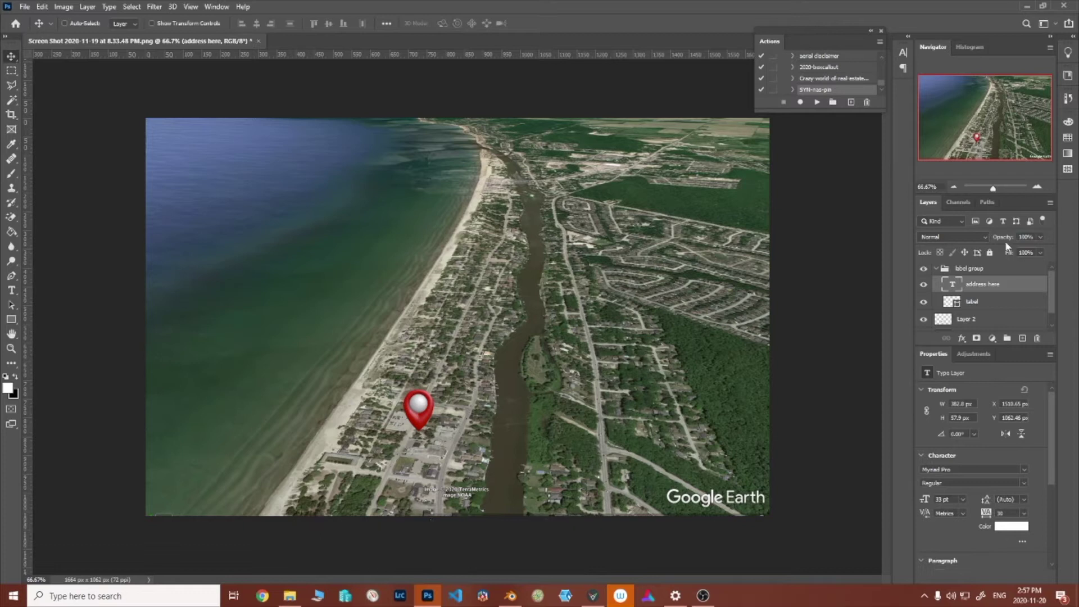
{"action": "left_click", "coordinate": [986, 302]}
{"action": "left_click", "coordinate": [978, 271]}
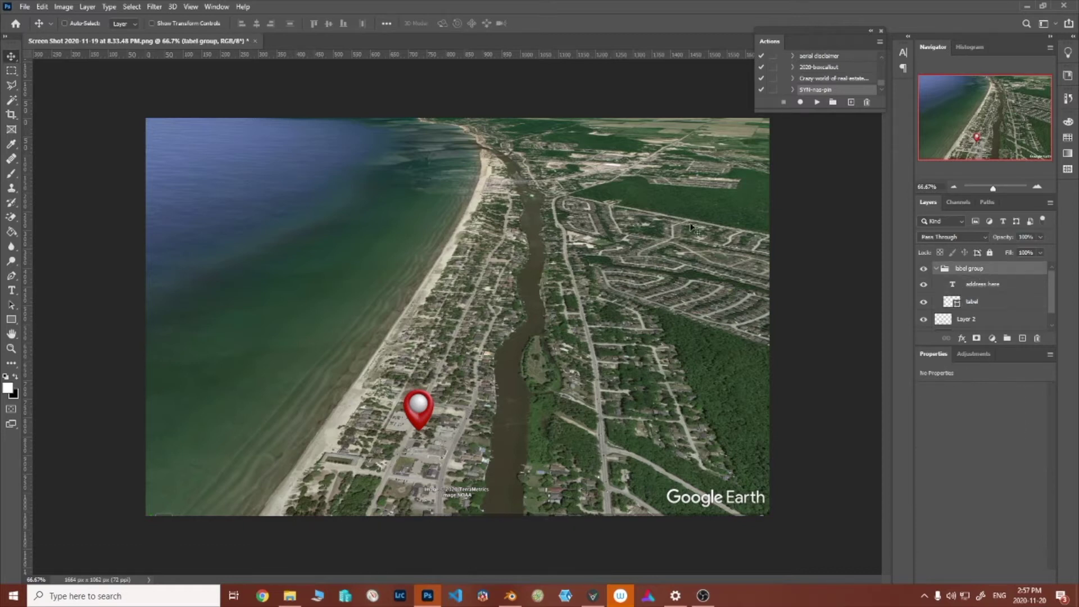
{"action": "left_click_drag", "start_coordinate": [652, 436], "coordinate": [251, 253]}
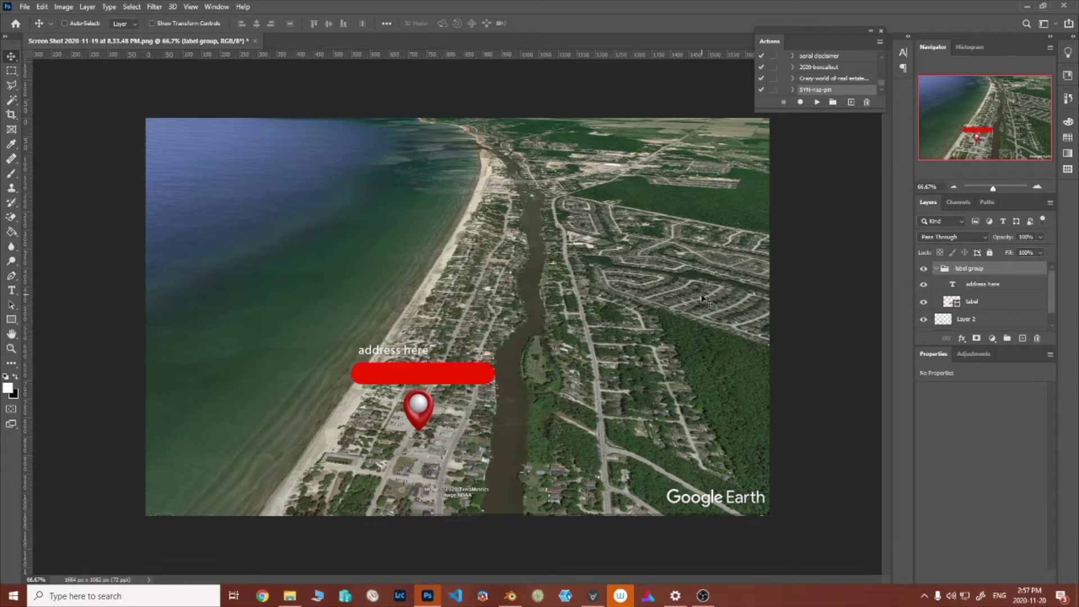
Step: Move the label text into the red bar and retype it as 'here is the property'
{"action": "left_click", "coordinate": [1000, 286]}
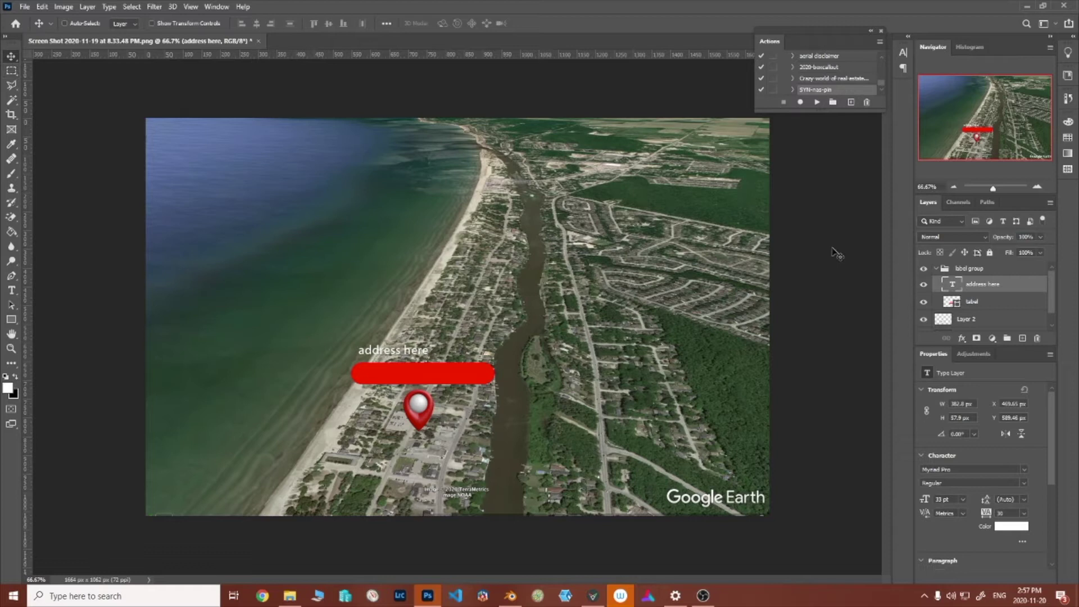
{"action": "left_click_drag", "start_coordinate": [456, 340], "coordinate": [485, 364]}
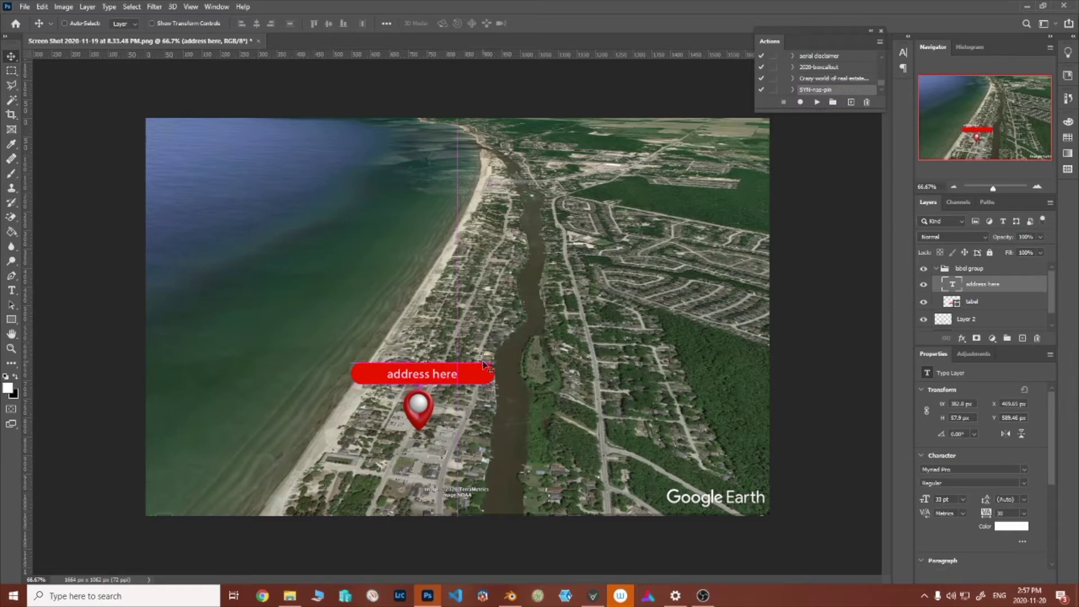
{"action": "left_click", "coordinate": [11, 289]}
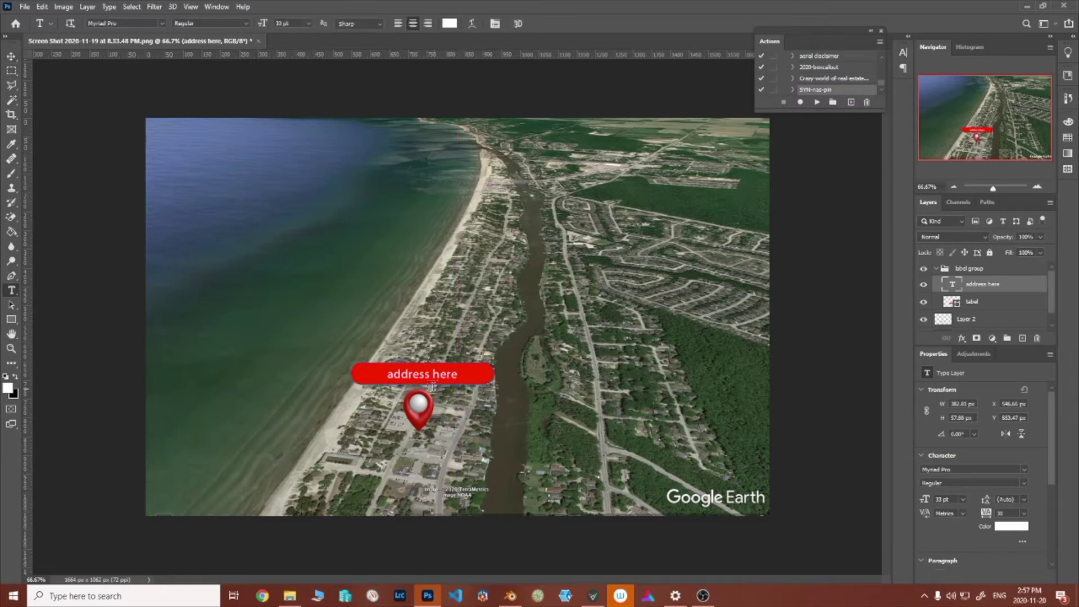
{"action": "triple_click", "coordinate": [432, 375]}
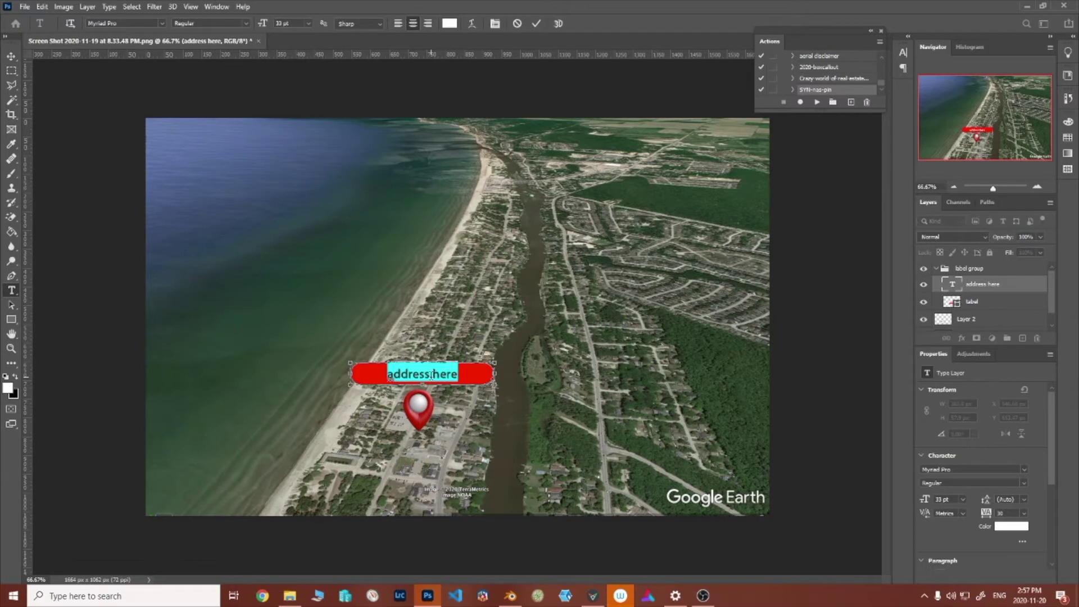
{"action": "type", "text": "here i"}
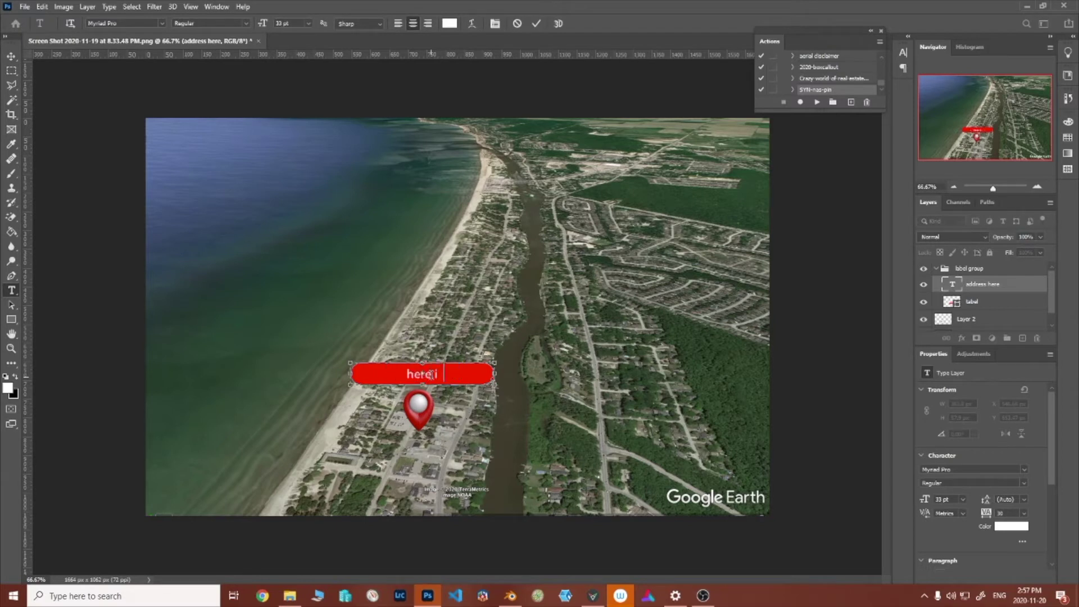
{"action": "type", "text": "s the property"}
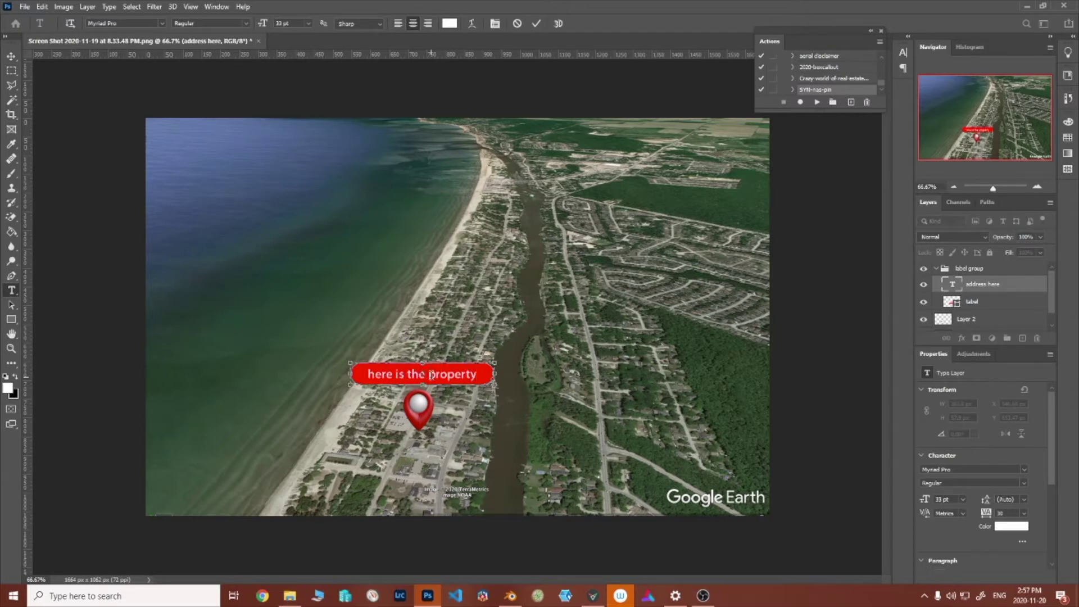
Step: Commit the label text, add a new shadow layer, and dab black paint under the pin tip
{"action": "left_click", "coordinate": [541, 23]}
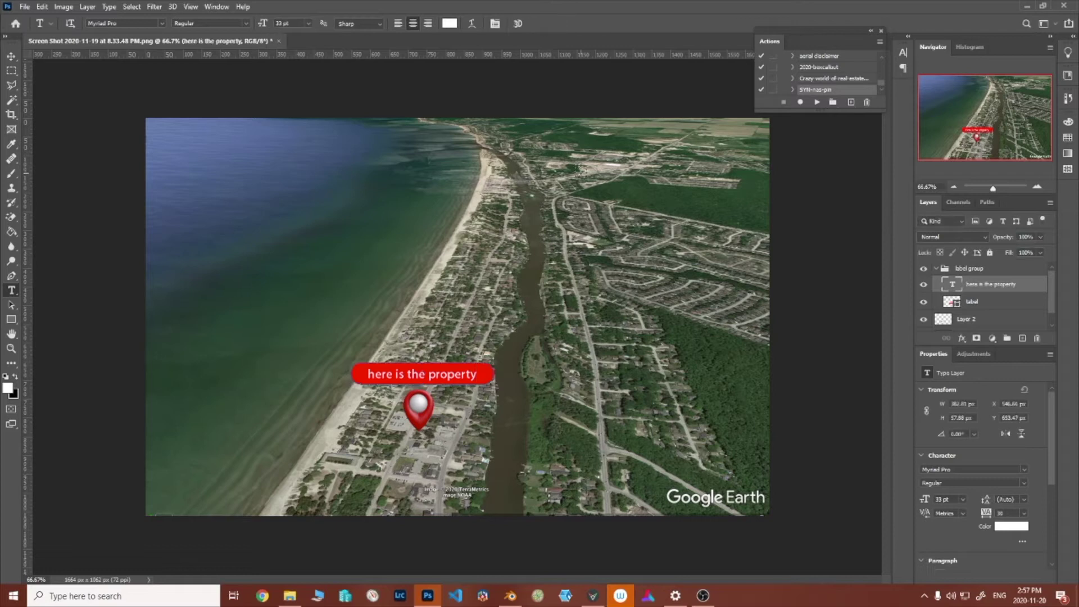
{"action": "scroll", "coordinate": [983, 320], "scroll_direction": "down", "scroll_amount": 1}
{"action": "left_click", "coordinate": [1005, 323]}
{"action": "left_click", "coordinate": [1022, 337]}
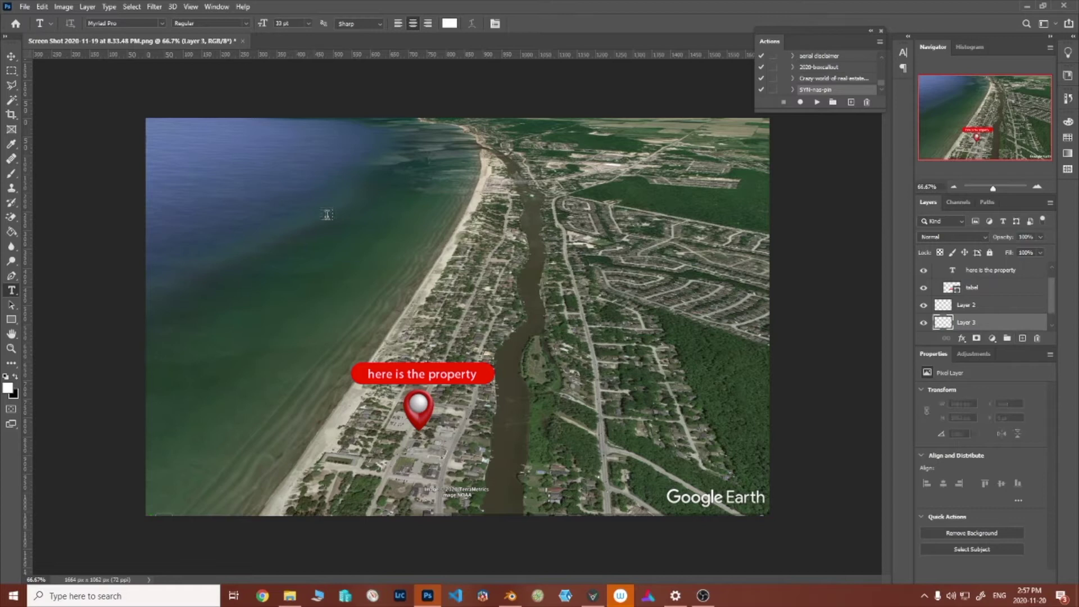
{"action": "left_click", "coordinate": [11, 173]}
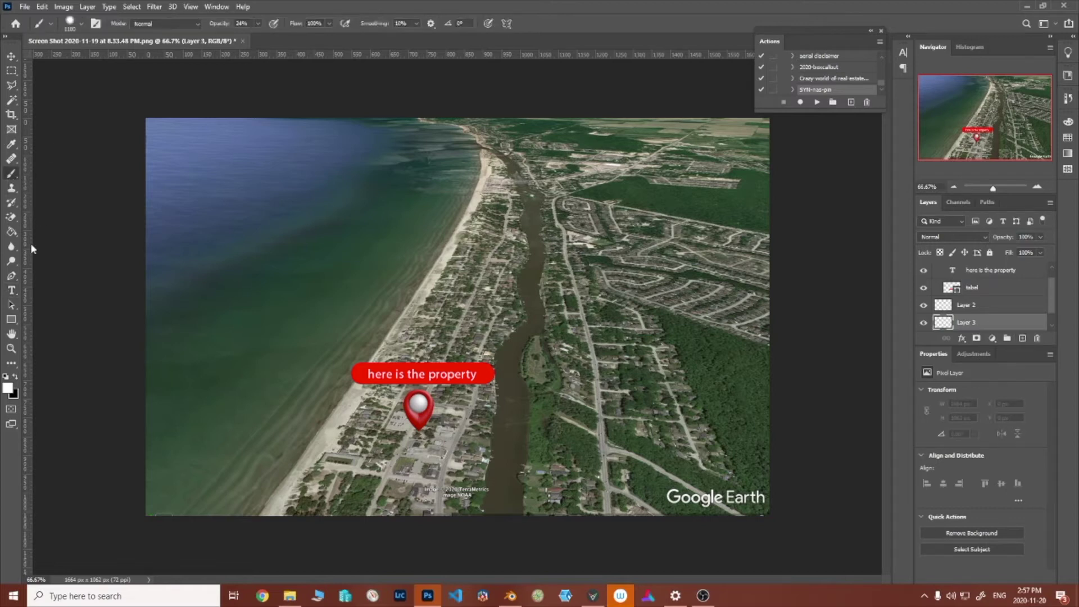
{"action": "left_click", "coordinate": [15, 376]}
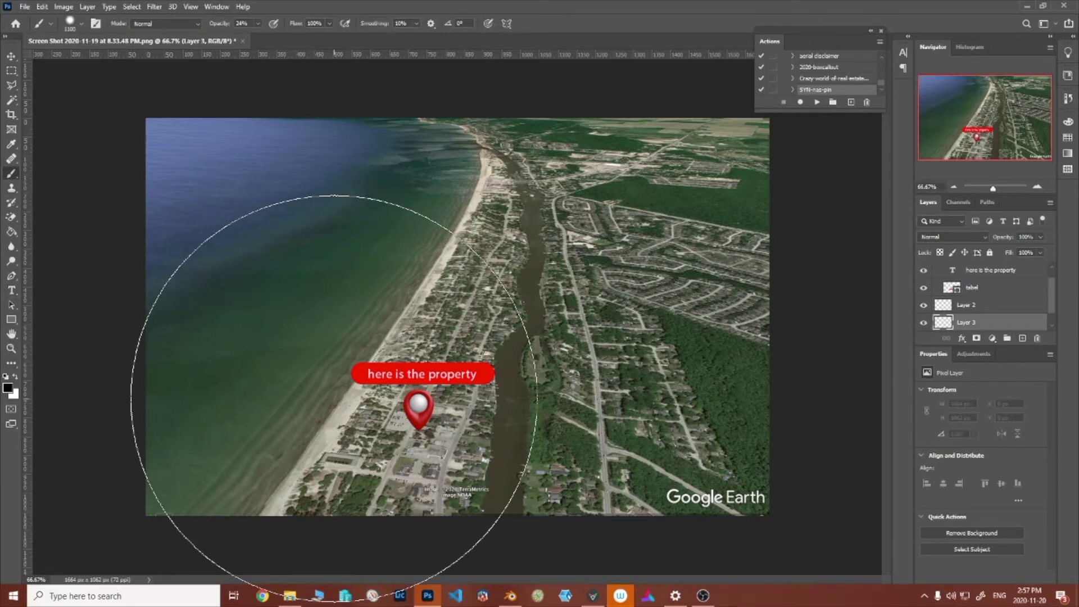
{"action": "key", "text": "bracketleft"}
{"action": "key", "text": "bracketleft"}
{"action": "key", "text": "bracketleft"}
{"action": "key", "text": "bracketleft"}
{"action": "key", "text": "bracketleft"}
{"action": "key", "text": "bracketleft"}
{"action": "key", "text": "bracketleft"}
{"action": "key", "text": "bracketleft"}
{"action": "key", "text": "bracketleft"}
{"action": "key", "text": "bracketleft"}
{"action": "key", "text": "bracketleft"}
{"action": "key", "text": "bracketleft"}
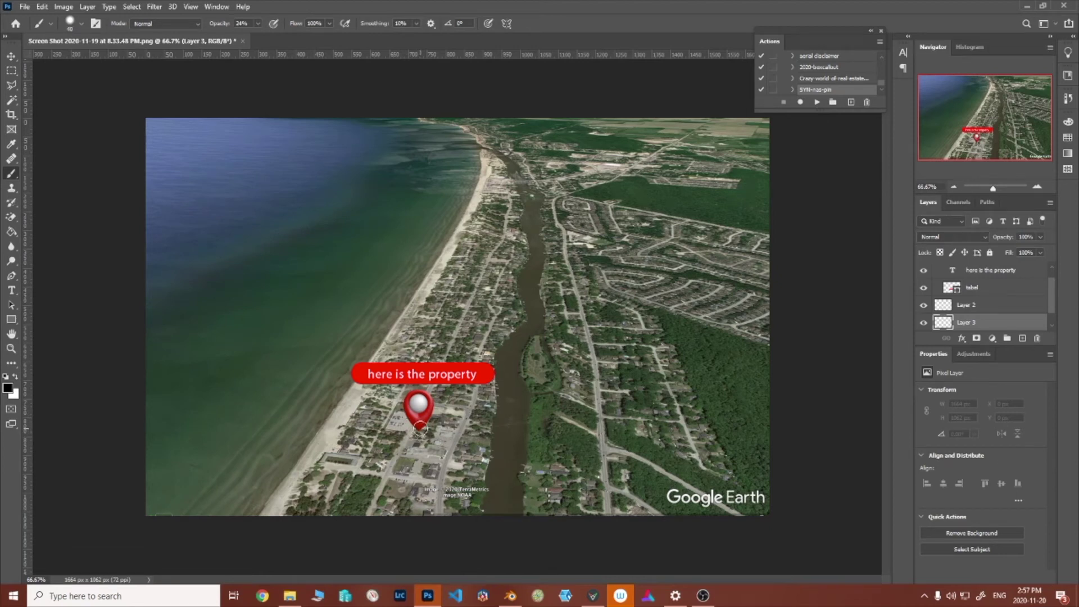
{"action": "left_click_drag", "start_coordinate": [418, 433], "coordinate": [422, 430]}
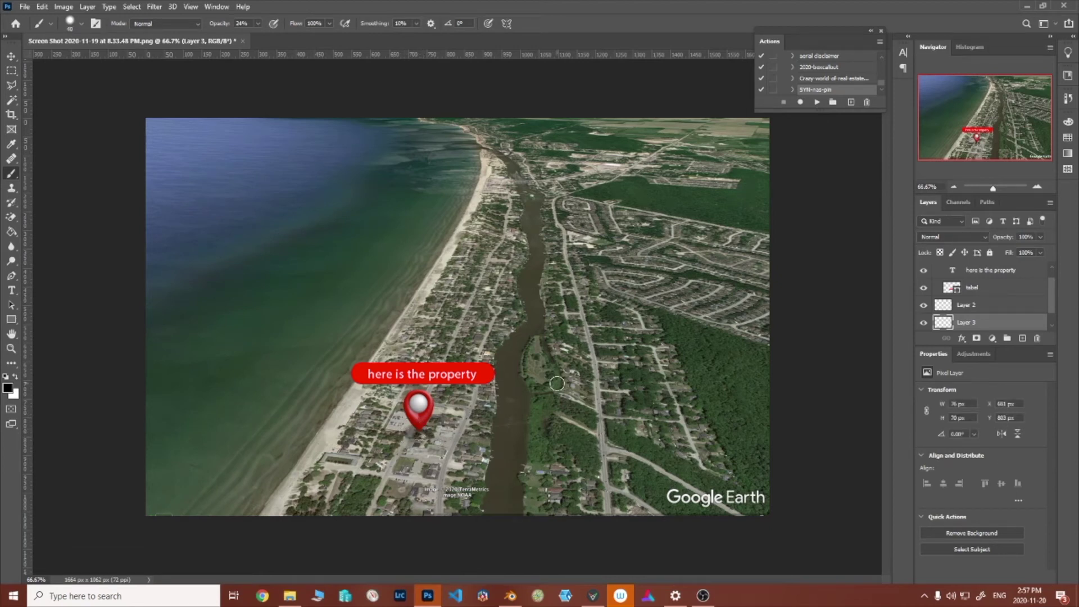
{"action": "left_click", "coordinate": [414, 433]}
Step: Set the brush to 10% hardness, zoom to 100%, and paint a soft shadow under the pin tip
{"action": "left_click", "coordinate": [71, 24]}
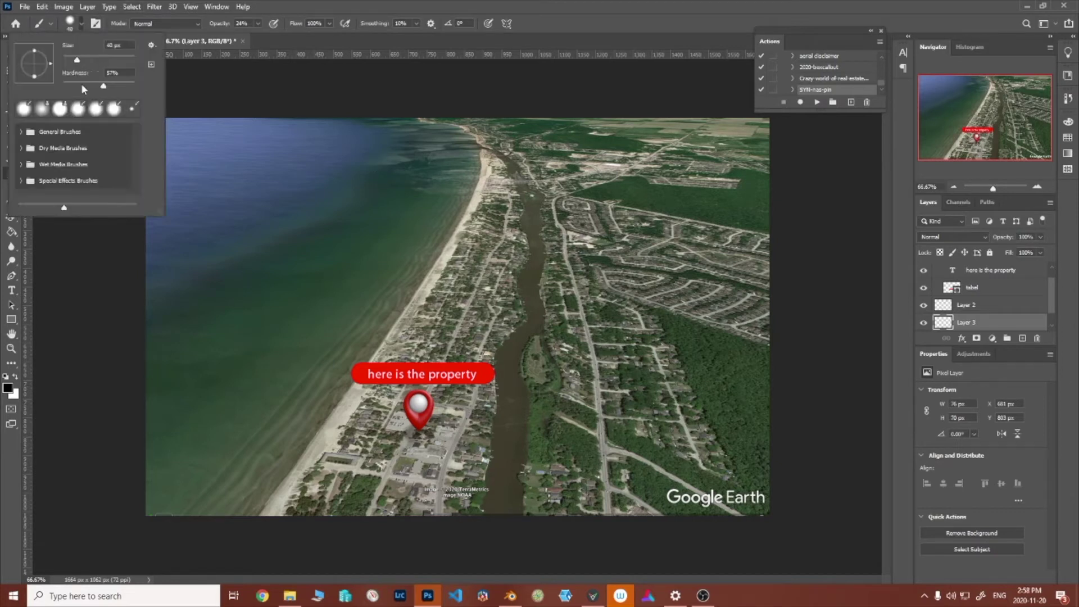
{"action": "left_click", "coordinate": [71, 86]}
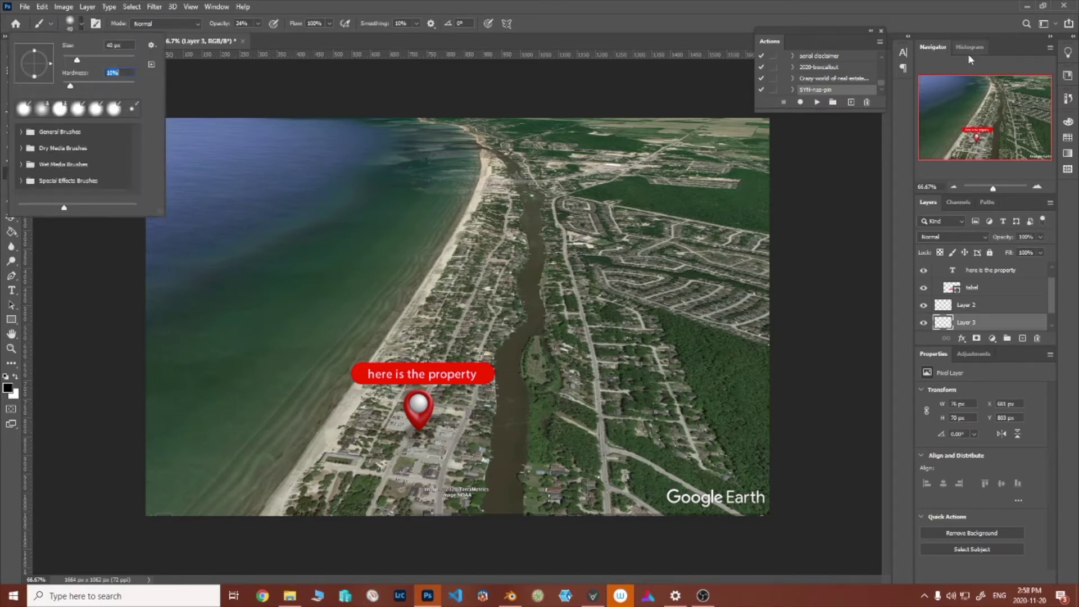
{"action": "left_click", "coordinate": [1036, 184]}
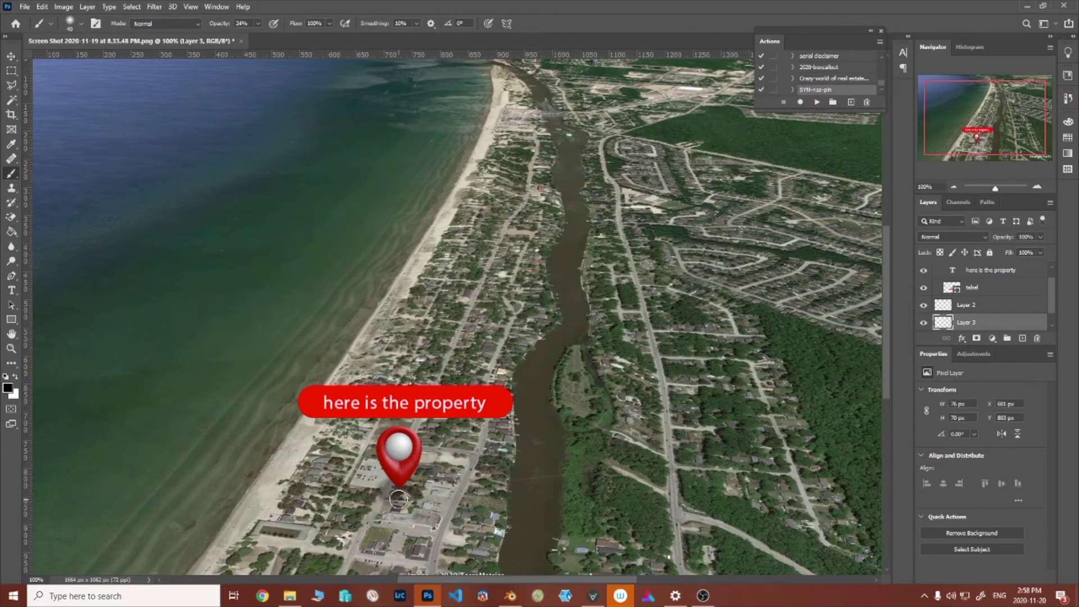
{"action": "key", "text": "bracketleft"}
{"action": "key", "text": "bracketleft"}
{"action": "key", "text": "bracketleft"}
{"action": "key", "text": "bracketright"}
{"action": "key", "text": "bracketright"}
{"action": "key", "text": "bracketright"}
{"action": "key", "text": "bracketright"}
{"action": "mouse_move", "coordinate": [398, 490]}
{"action": "left_mouse_down"}
{"action": "mouse_move", "coordinate": [373, 493]}
{"action": "mouse_move", "coordinate": [387, 489]}
{"action": "left_mouse_up"}
{"action": "key", "text": "bracketright"}
{"action": "key", "text": "bracketright"}
{"action": "key", "text": "bracketright"}
{"action": "key", "text": "bracketright"}
{"action": "key", "text": "bracketright"}
{"action": "key", "text": "bracketright"}
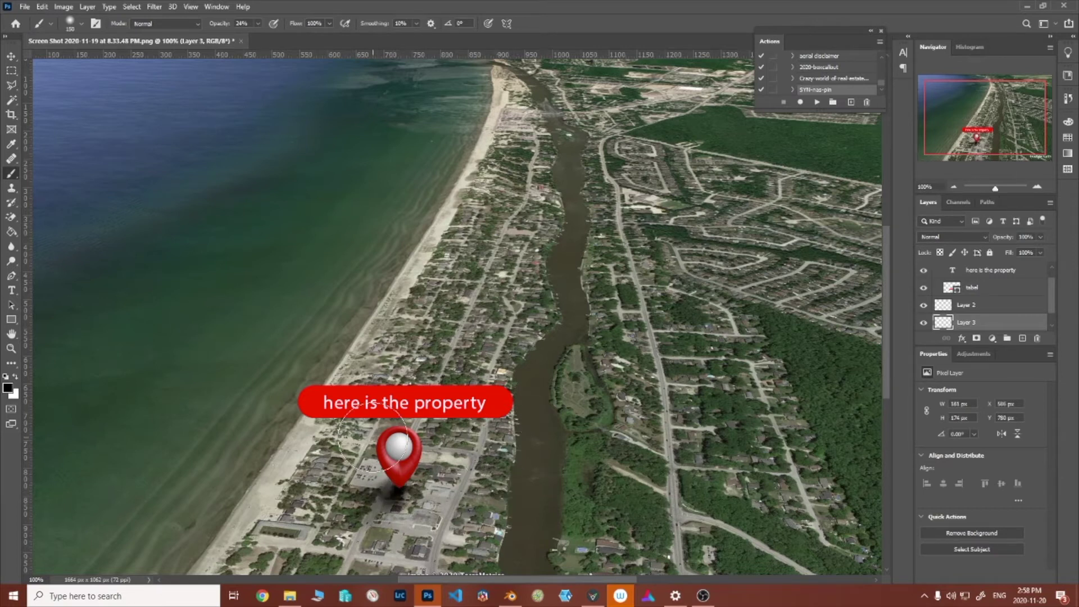
Step: Add a layer mask to the shadow layer, refine it with black and white brushes, and add a clipped layer above the label
{"action": "left_click", "coordinate": [976, 338]}
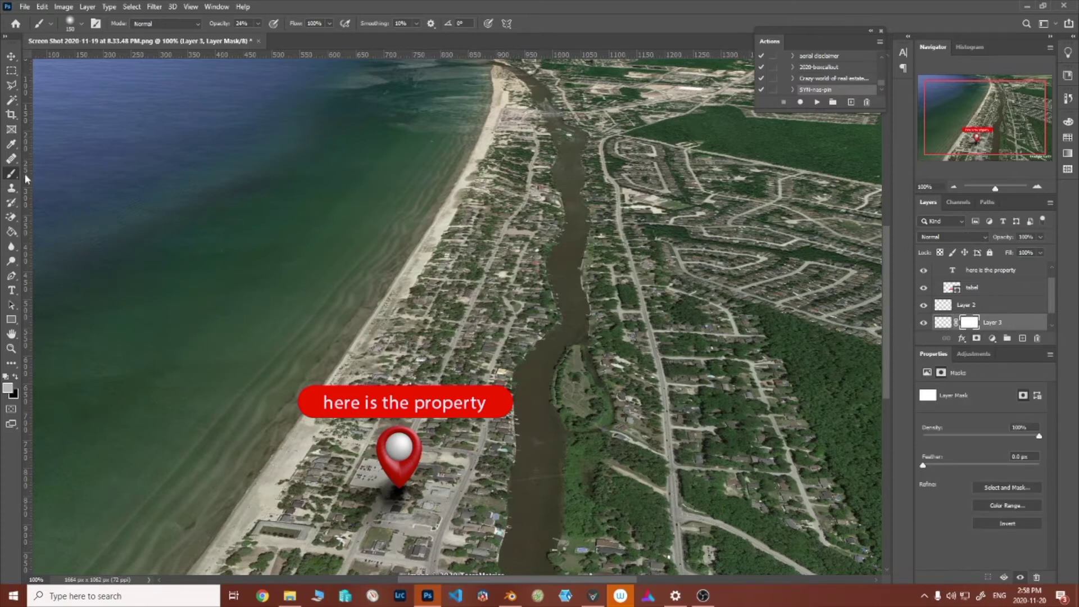
{"action": "key", "text": "x"}
{"action": "key", "text": "bracketleft"}
{"action": "key", "text": "bracketleft"}
{"action": "key", "text": "bracketleft"}
{"action": "key", "text": "x"}
{"action": "key", "text": "bracketleft"}
{"action": "key", "text": "bracketleft"}
{"action": "key", "text": "bracketleft"}
{"action": "key", "text": "bracketleft"}
{"action": "key", "text": "bracketleft"}
{"action": "key", "text": "bracketleft"}
{"action": "key", "text": "bracketleft"}
{"action": "left_click", "coordinate": [953, 187]}
{"action": "left_click", "coordinate": [953, 187]}
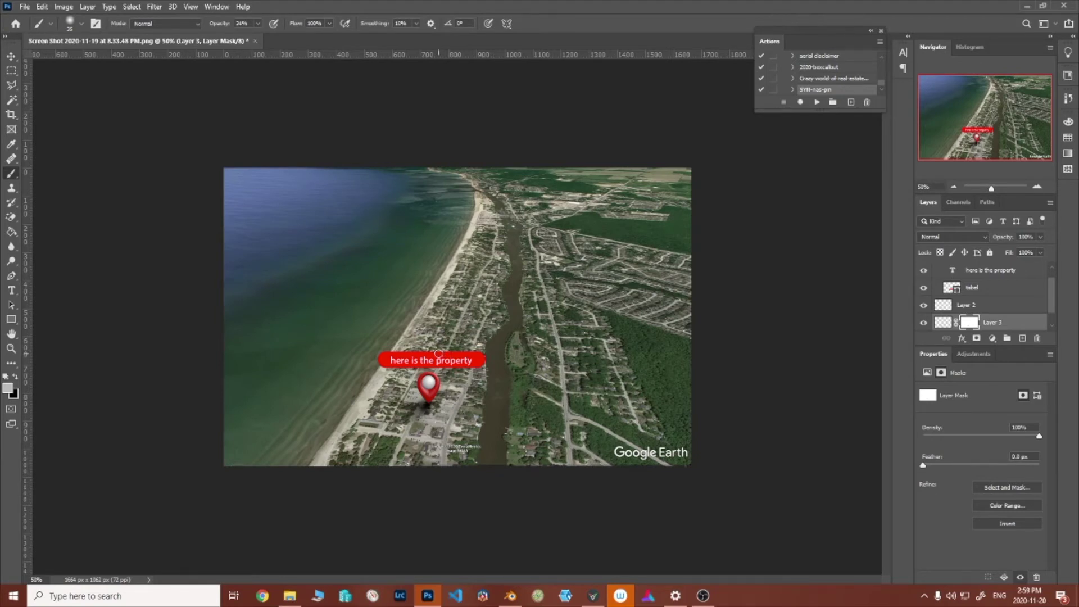
{"action": "left_click", "coordinate": [816, 101]}
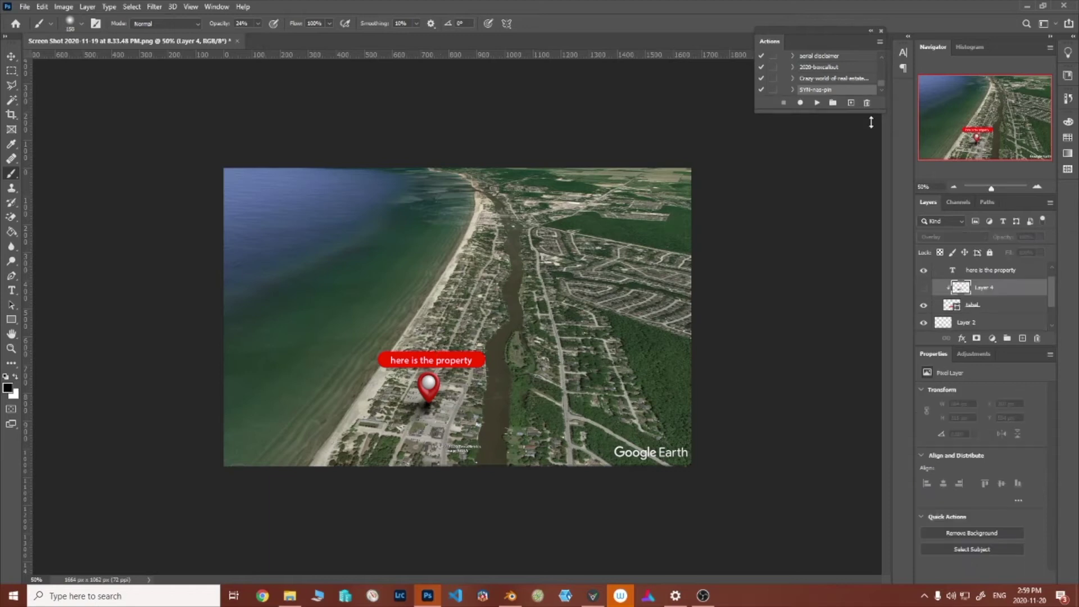
Step: Delete the layers from label group through Layer 3, removing the pin, its shadow and the label
{"action": "left_click_drag", "start_coordinate": [870, 112], "coordinate": [853, 132]}
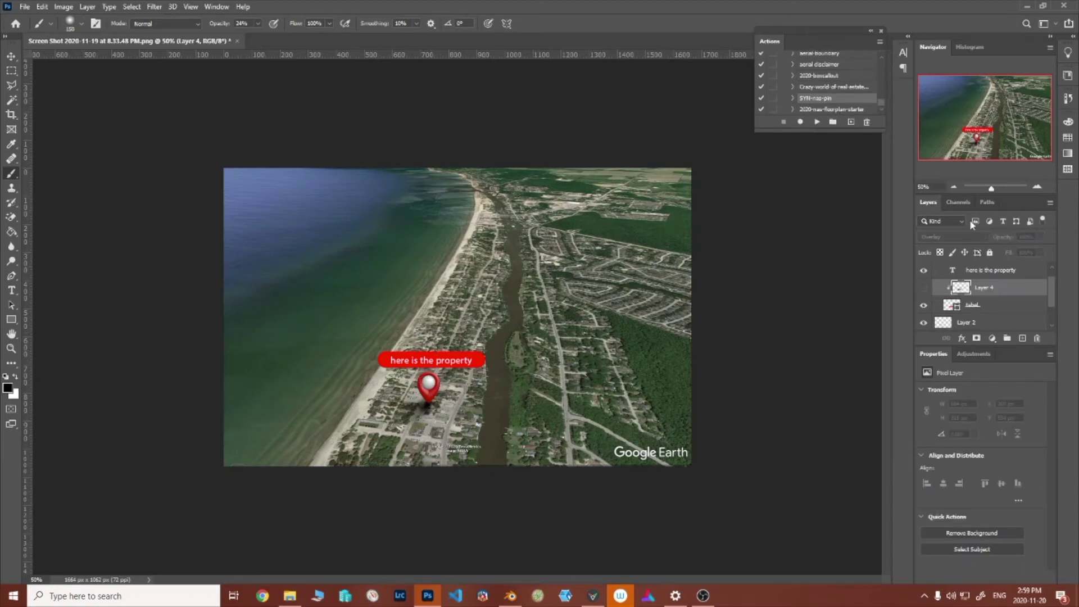
{"action": "left_click", "coordinate": [998, 272]}
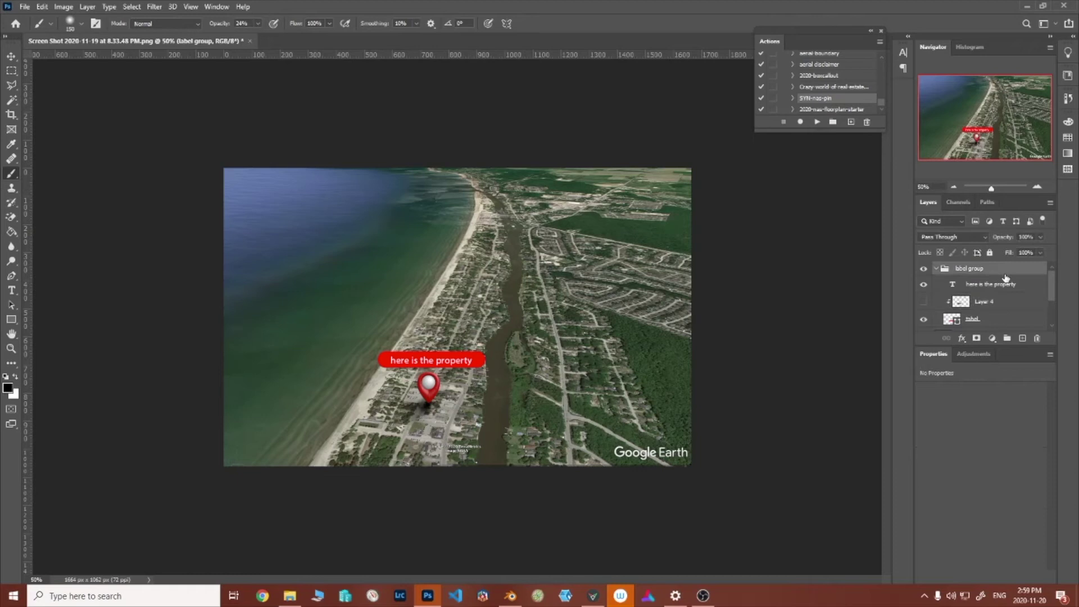
{"action": "scroll", "coordinate": [1002, 278], "scroll_direction": "down", "scroll_amount": 2}
{"action": "left_click", "coordinate": [992, 305], "text": "shift"}
{"action": "left_click_drag", "start_coordinate": [992, 305], "coordinate": [1037, 339]}
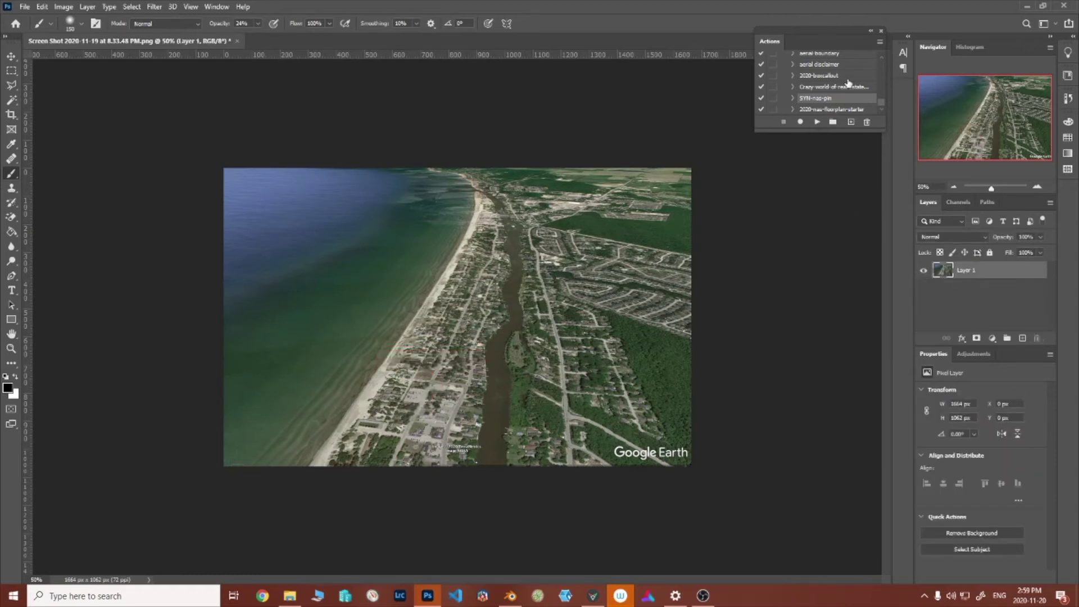
{"action": "scroll", "coordinate": [834, 80], "scroll_direction": "up", "scroll_amount": 1}
{"action": "left_click", "coordinate": [819, 98]}
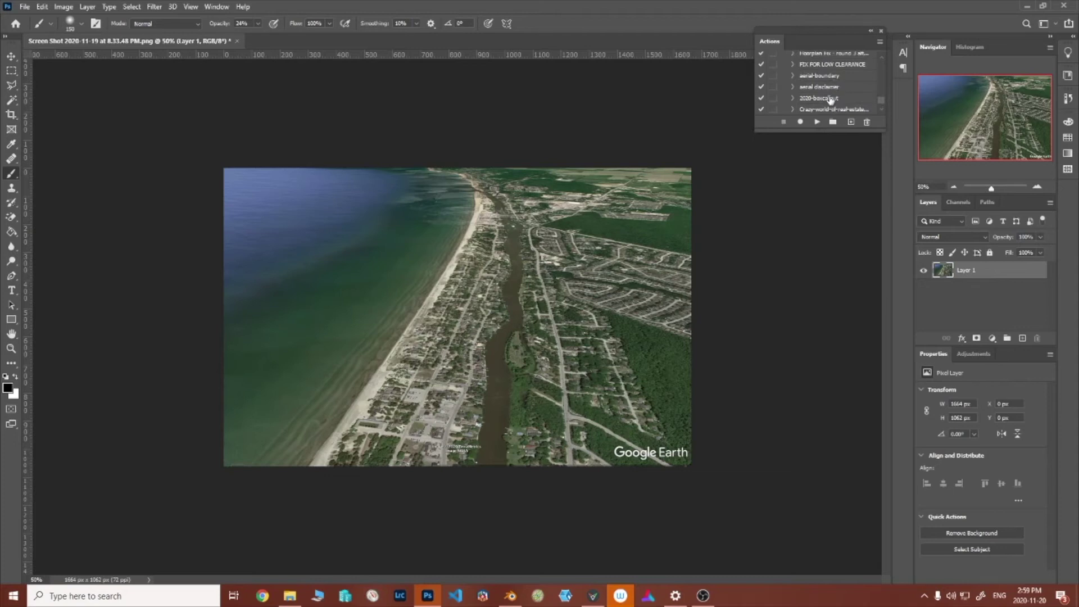
Step: Play the 2020-boxcallout action and nudge the 123 ADDRESS ST text up inside the box
{"action": "left_click", "coordinate": [818, 122]}
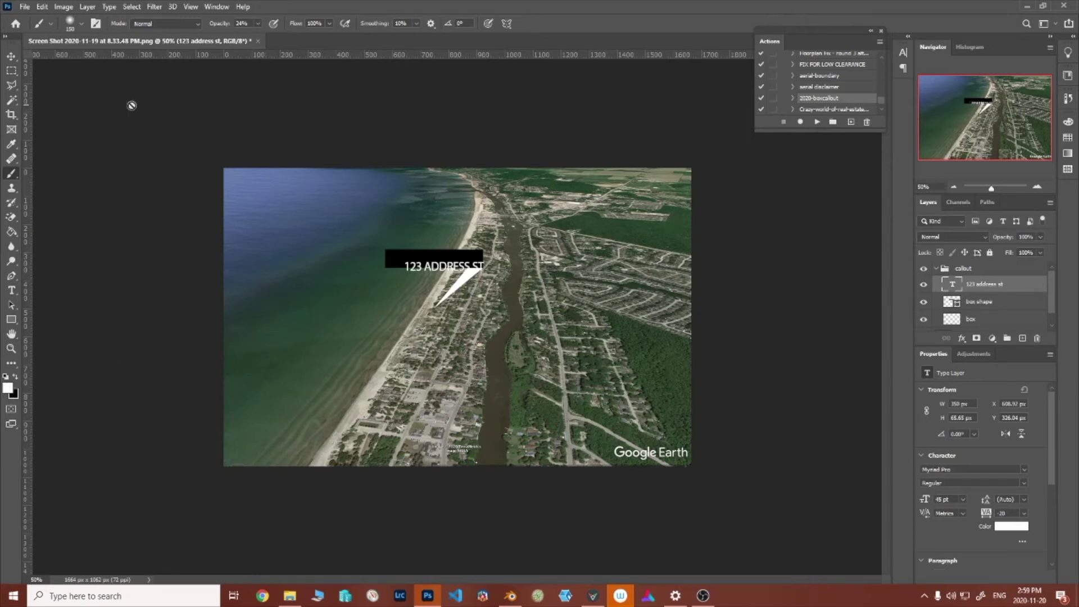
{"action": "left_click", "coordinate": [11, 56]}
{"action": "left_click_drag", "start_coordinate": [450, 257], "coordinate": [439, 255]}
{"action": "key", "text": "Up"}
{"action": "key", "text": "Up"}
{"action": "key", "text": "Up"}
{"action": "key", "text": "Up"}
{"action": "key", "text": "Up"}
{"action": "key", "text": "Up"}
{"action": "key", "text": "Up"}
{"action": "key", "text": "Up"}
{"action": "key", "text": "Up"}
{"action": "key", "text": "Up"}
{"action": "key", "text": "Up"}
{"action": "key", "text": "Up"}
{"action": "key", "text": "Up"}
{"action": "key", "text": "Up"}
{"action": "key", "text": "Up"}
{"action": "key", "text": "Up"}
{"action": "key", "text": "Up"}
{"action": "key", "text": "Up"}
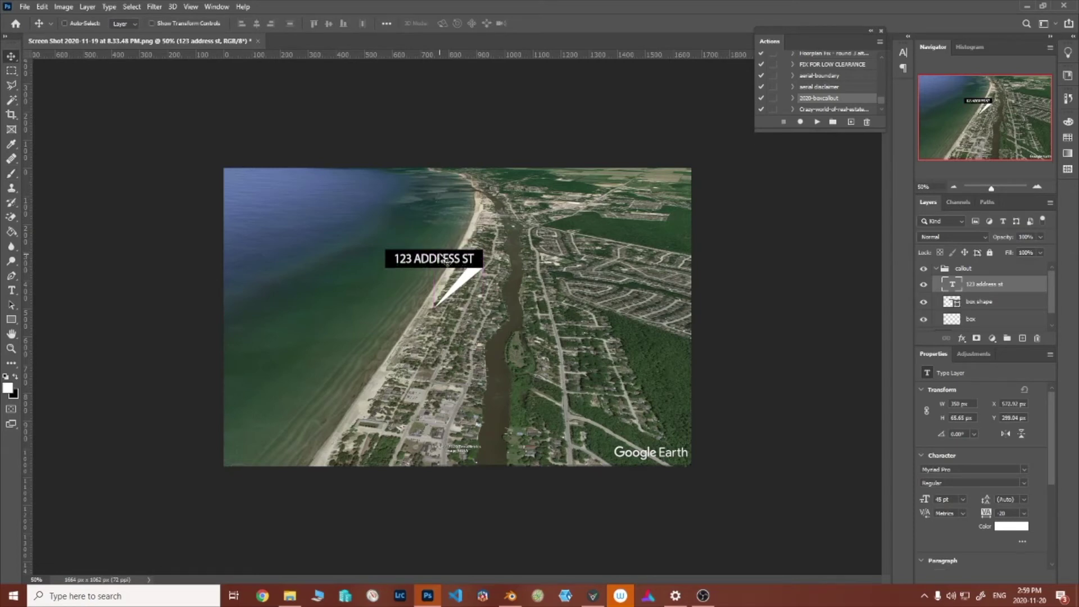
Step: Fill the callout's tail black and move the callout group down over the beachside houses
{"action": "left_click", "coordinate": [997, 332]}
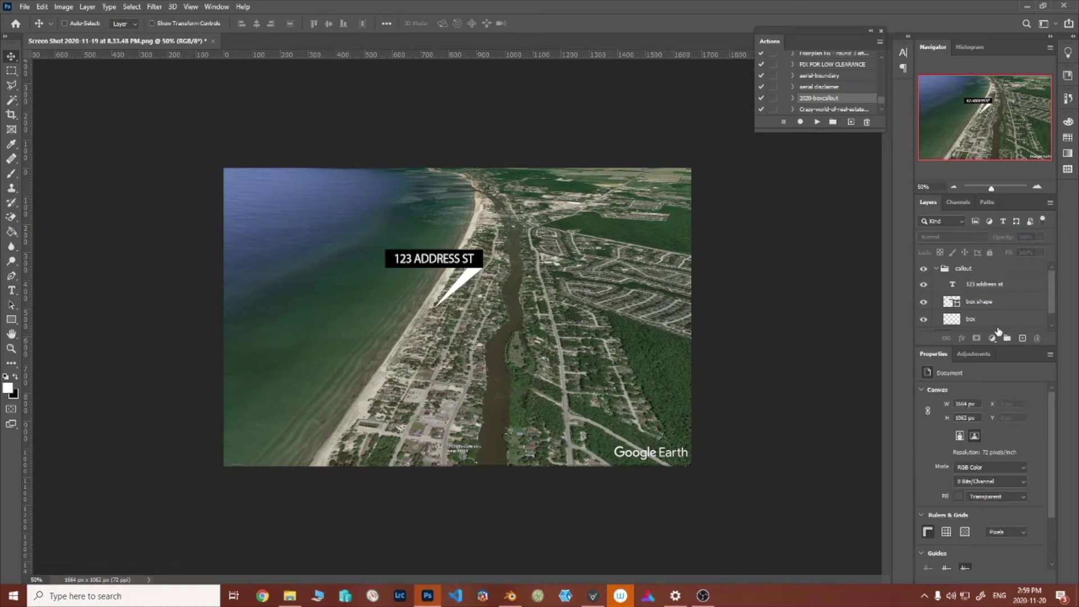
{"action": "left_click", "coordinate": [994, 319]}
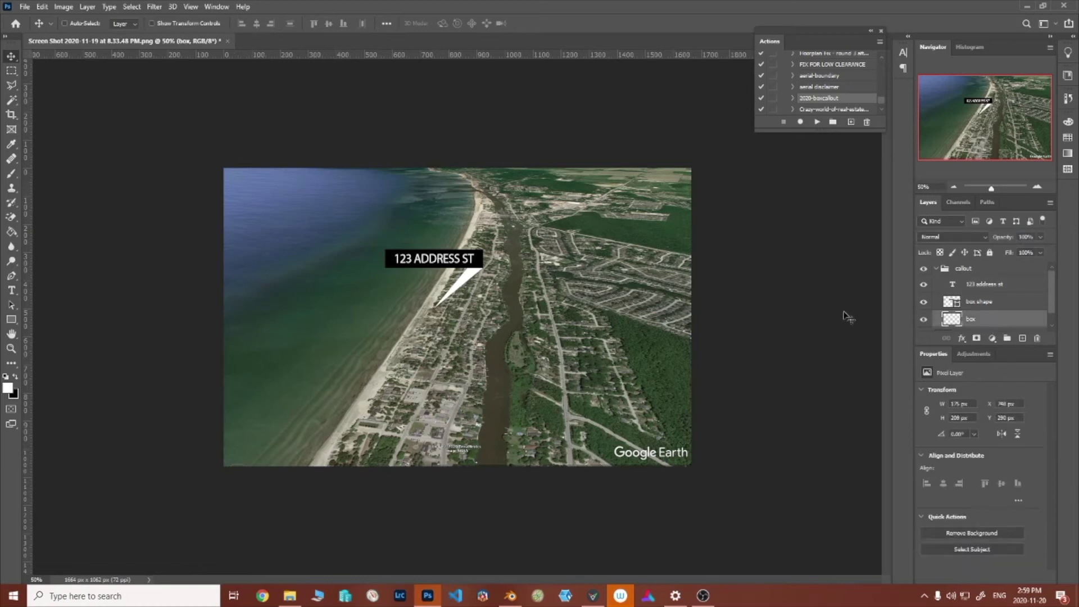
{"action": "left_click", "coordinate": [12, 233]}
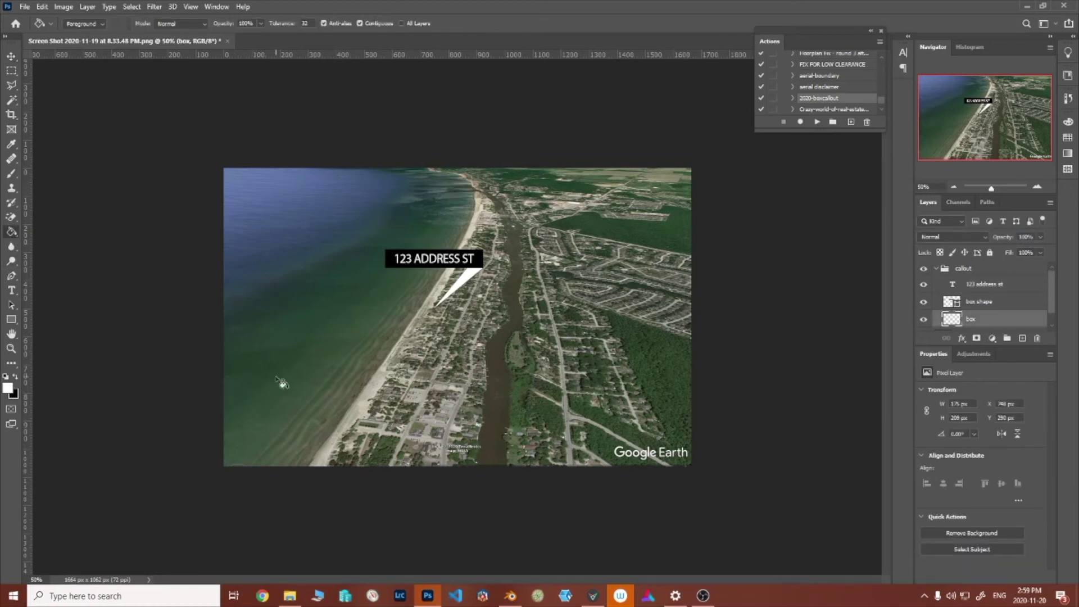
{"action": "key", "text": "x"}
{"action": "left_click", "coordinate": [471, 280]}
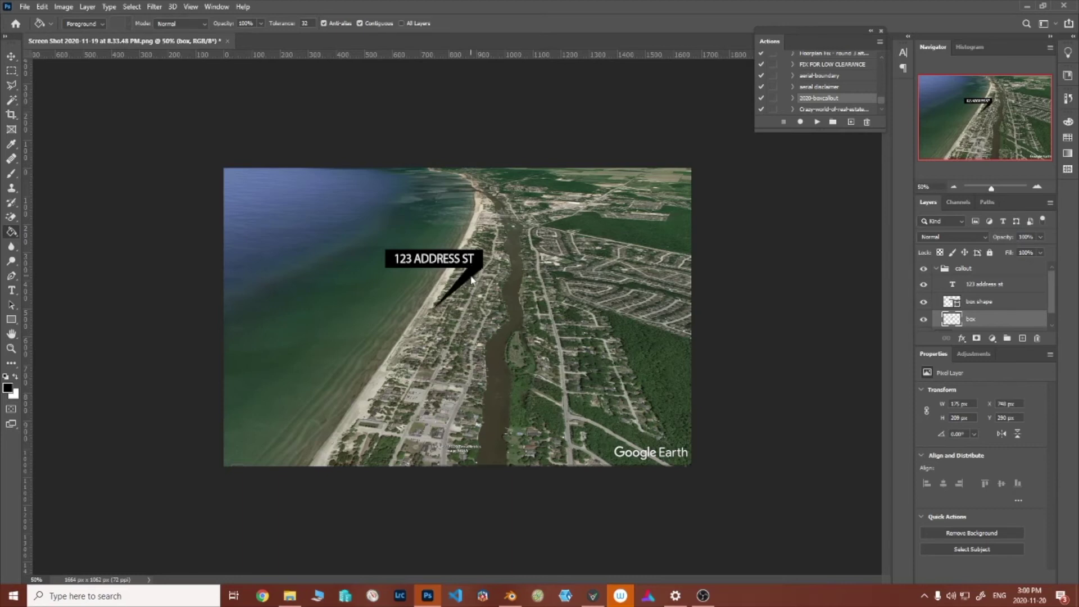
{"action": "left_click", "coordinate": [11, 56]}
{"action": "left_click", "coordinate": [955, 269]}
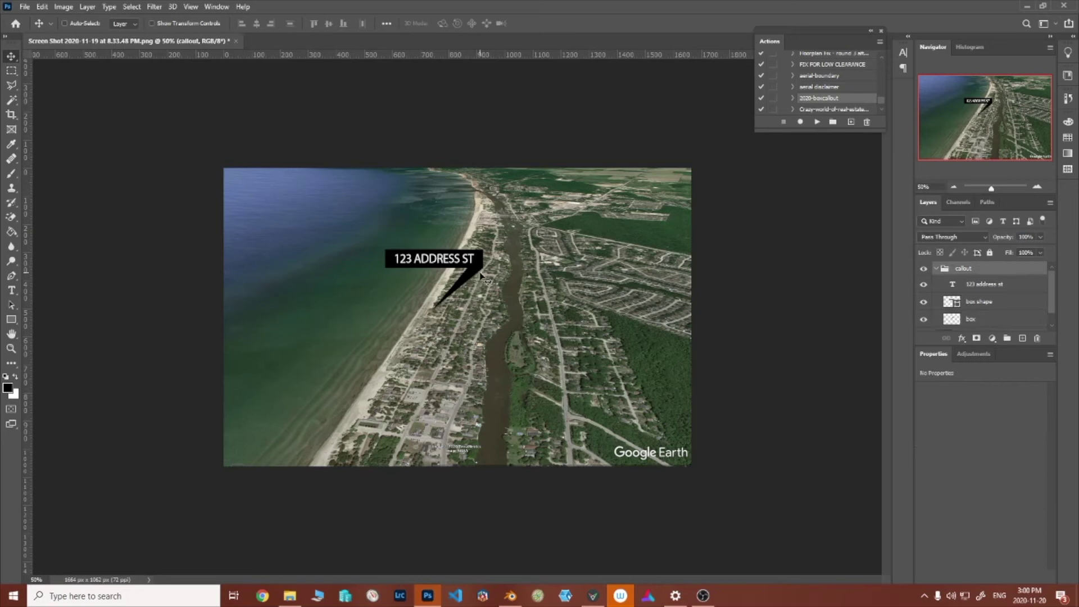
{"action": "left_click_drag", "start_coordinate": [480, 275], "coordinate": [453, 353]}
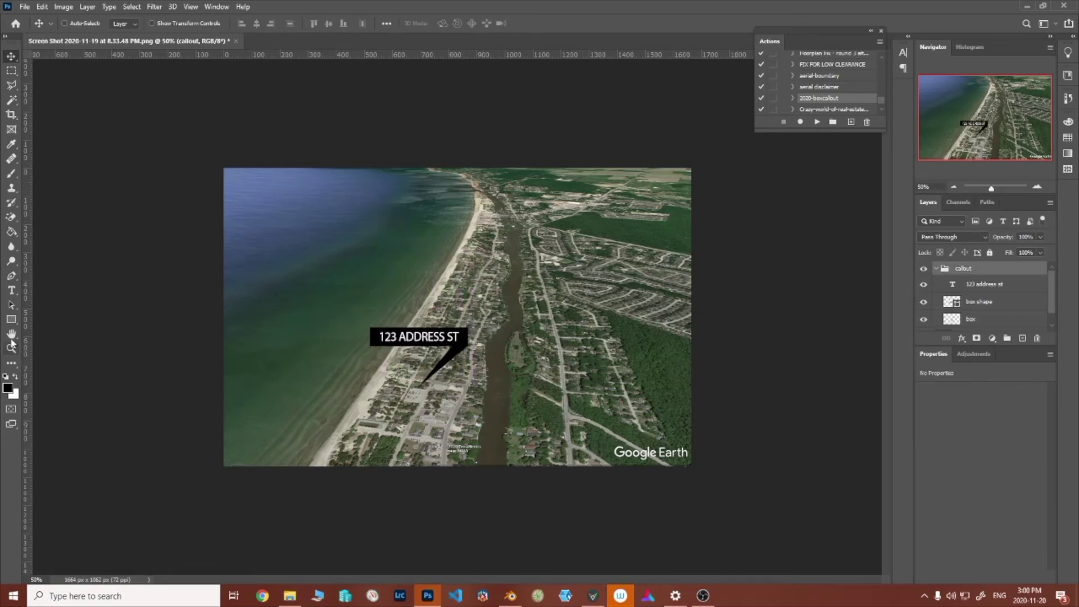
Step: Replace the callout text with '123 THIS ADDRESS' and commit the edit
{"action": "left_click", "coordinate": [11, 290]}
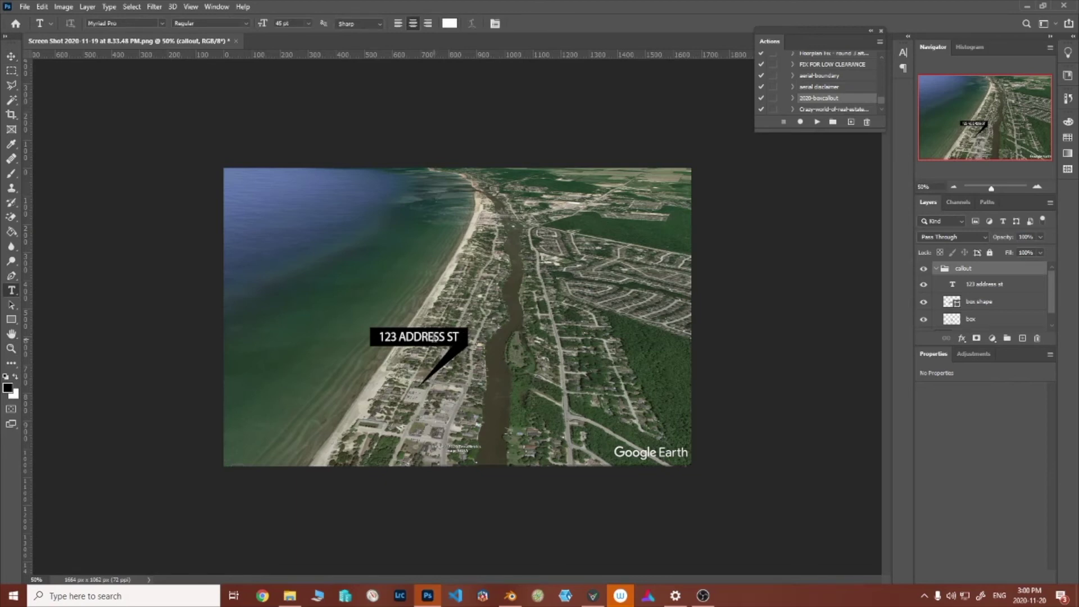
{"action": "triple_click", "coordinate": [433, 337]}
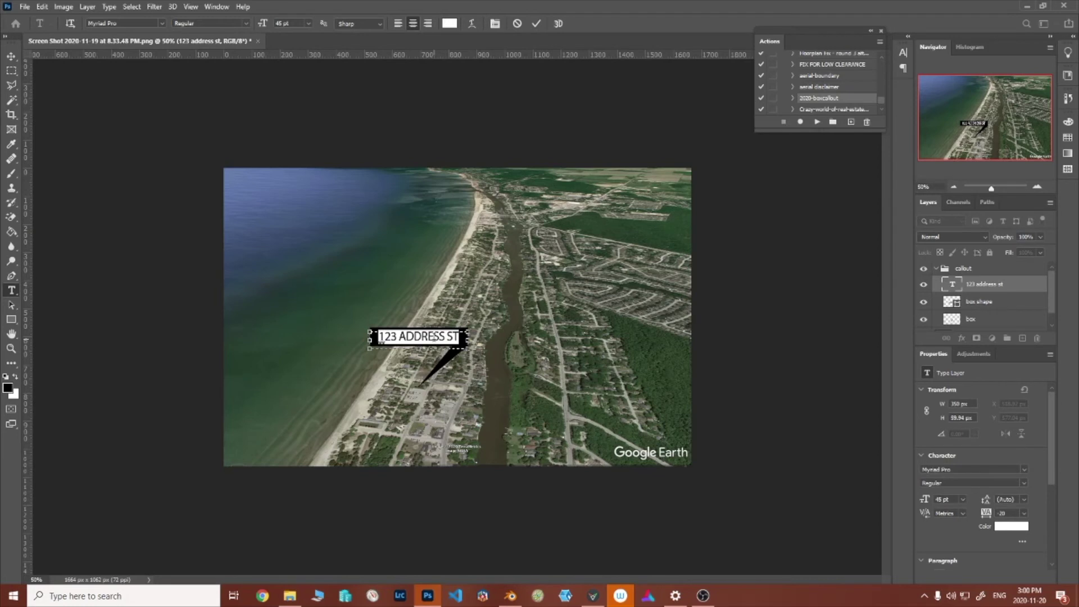
{"action": "key", "text": "BackSpace"}
{"action": "type", "text": "123"}
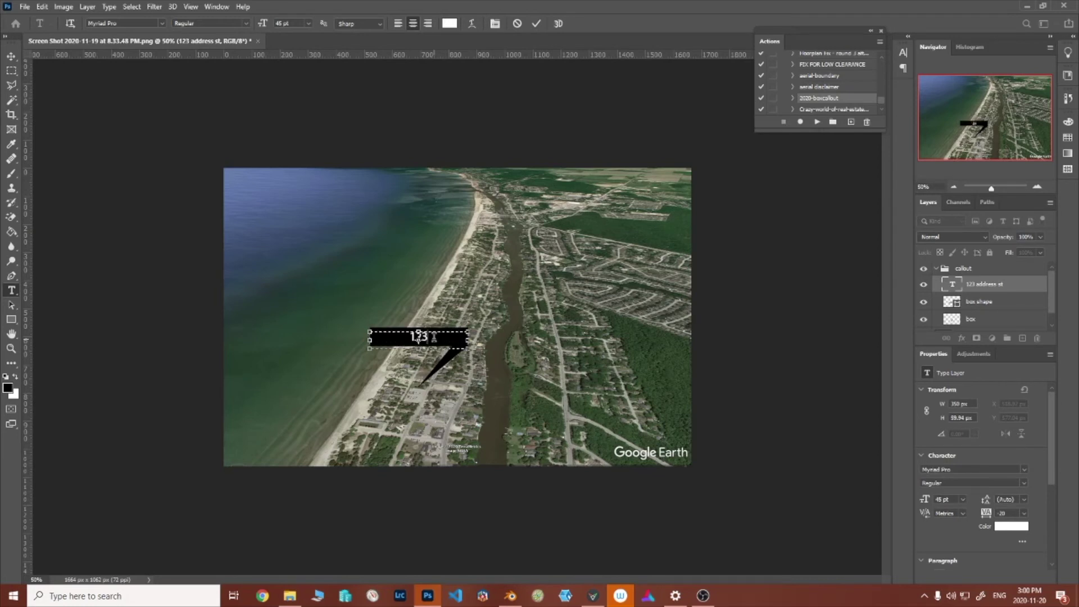
{"action": "type", "text": " THIS ADDRESS."}
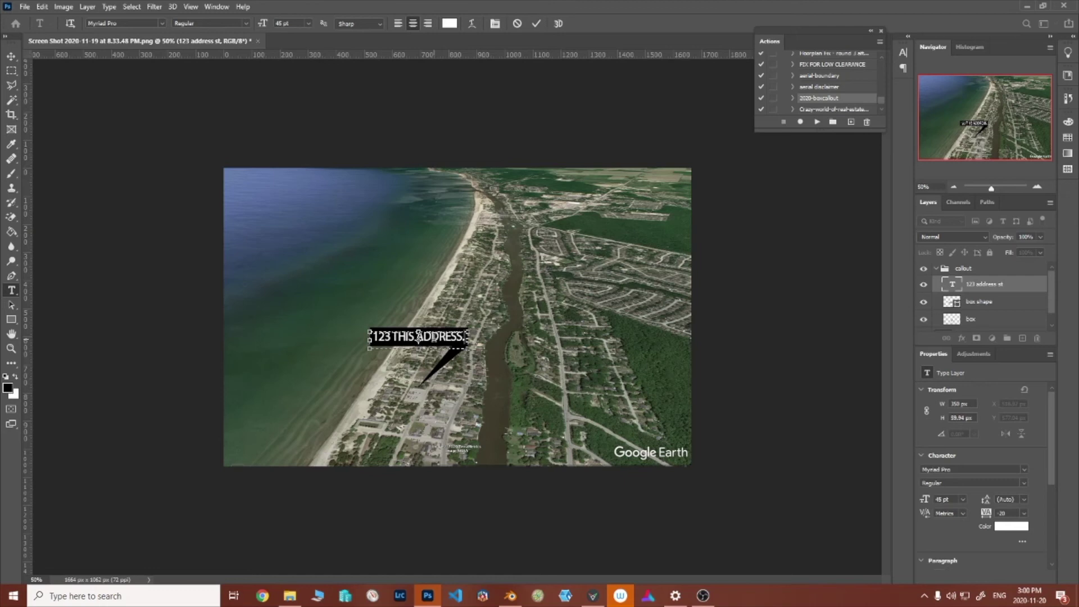
{"action": "key", "text": "BackSpace"}
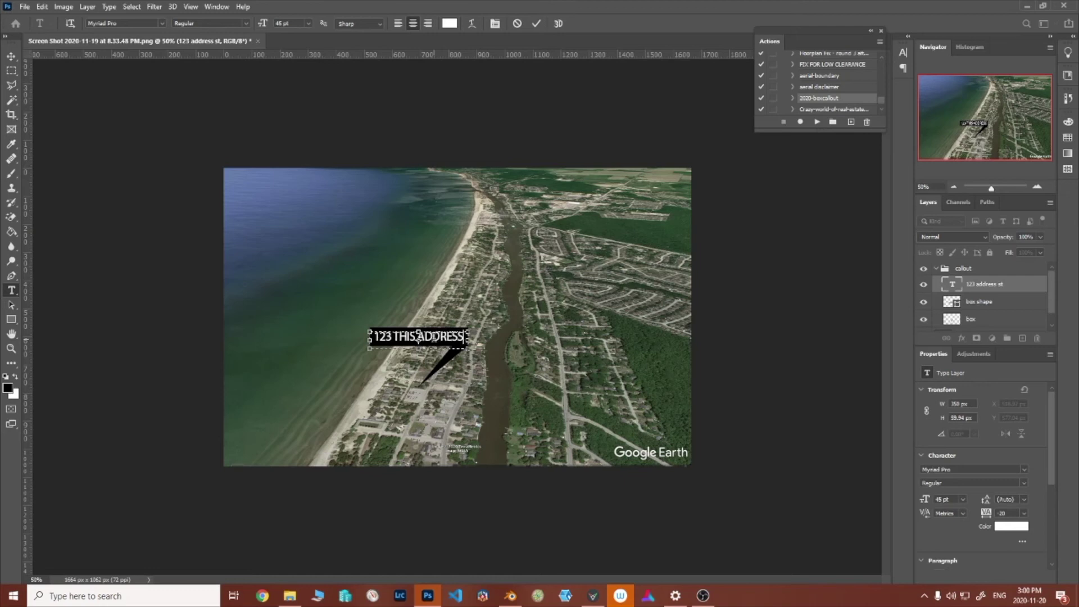
{"action": "left_click", "coordinate": [537, 23]}
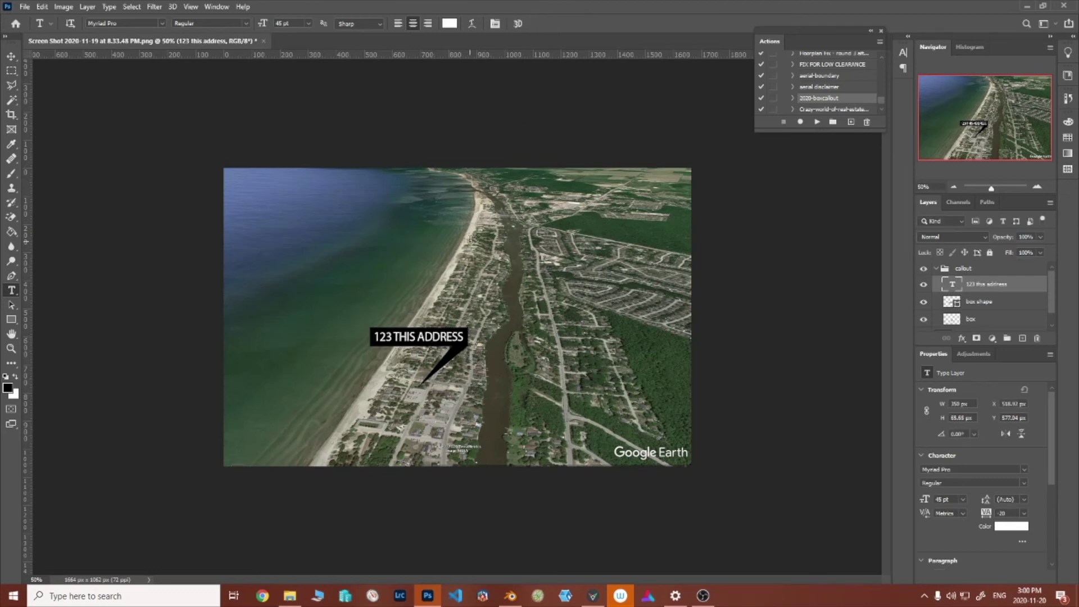
{"action": "left_click", "coordinate": [10, 59]}
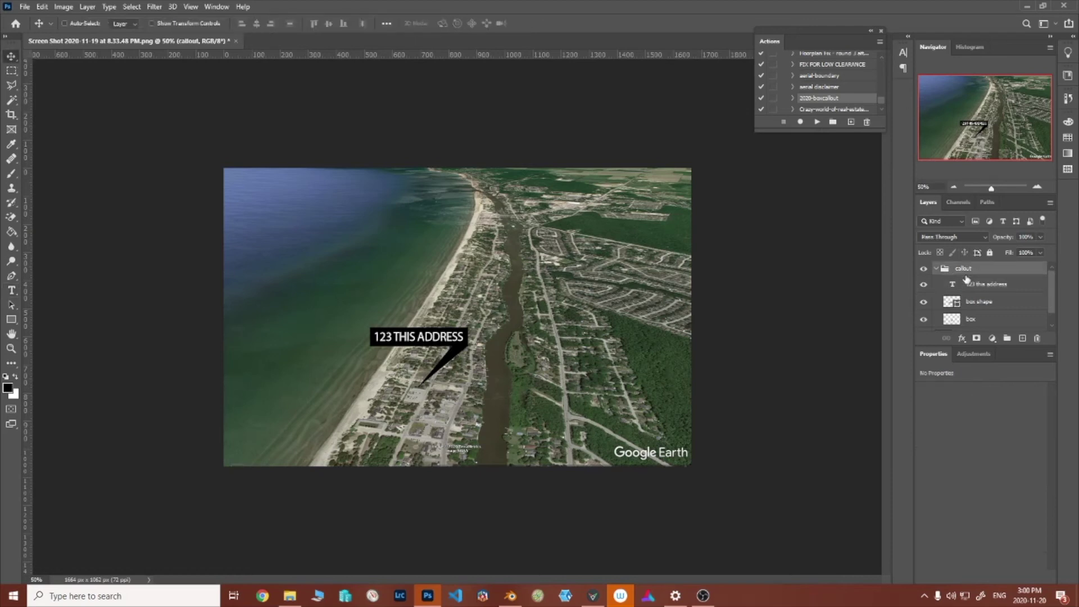
Step: Duplicate the callout group, move the copy up the image, and flip its tail to point upward
{"action": "key", "text": "ctrl+j"}
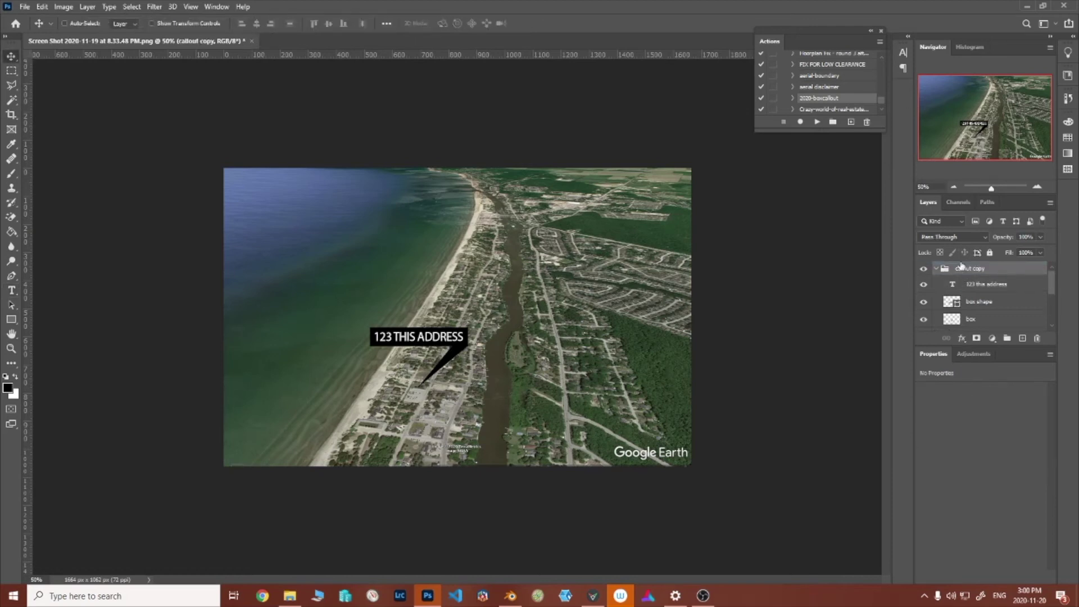
{"action": "left_click_drag", "start_coordinate": [459, 342], "coordinate": [524, 256]}
{"action": "left_click", "coordinate": [970, 318]}
{"action": "key", "text": "ctrl+t"}
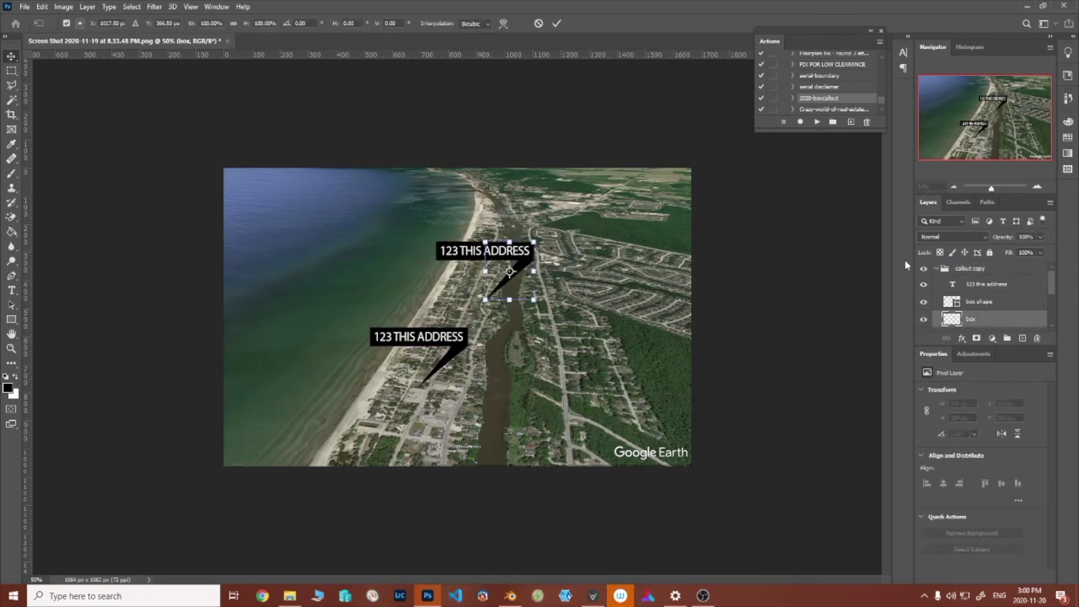
{"action": "left_click_drag", "start_coordinate": [509, 300], "coordinate": [503, 208]}
{"action": "left_click", "coordinate": [556, 23]}
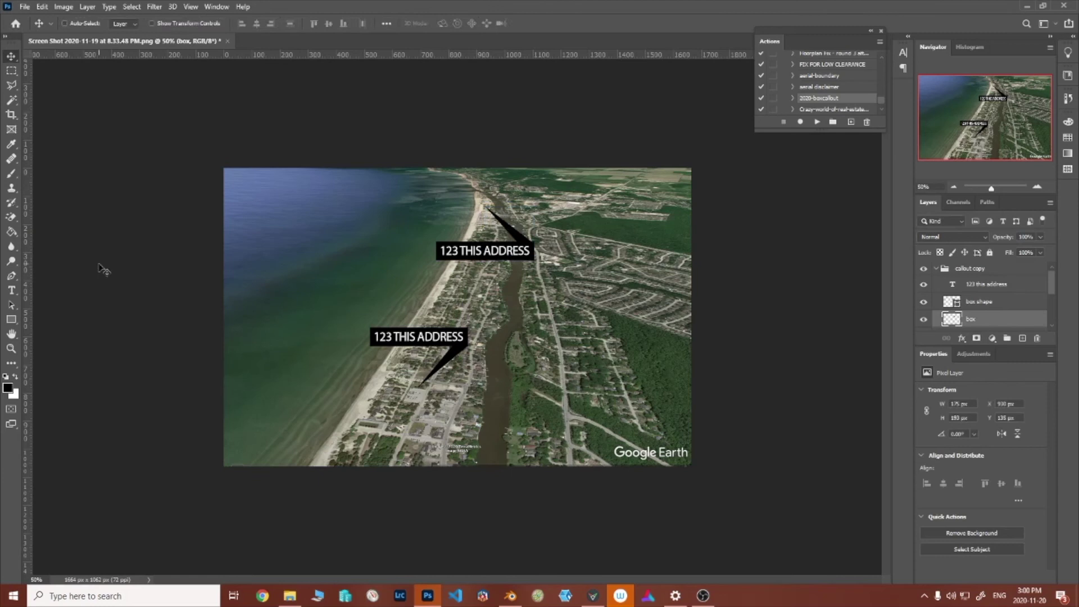
Step: Retype the copied callout's text as 'DOWNTOWN AREA' and commit it
{"action": "left_click", "coordinate": [11, 290]}
{"action": "left_click", "coordinate": [505, 250]}
{"action": "key", "text": "ctrl+a"}
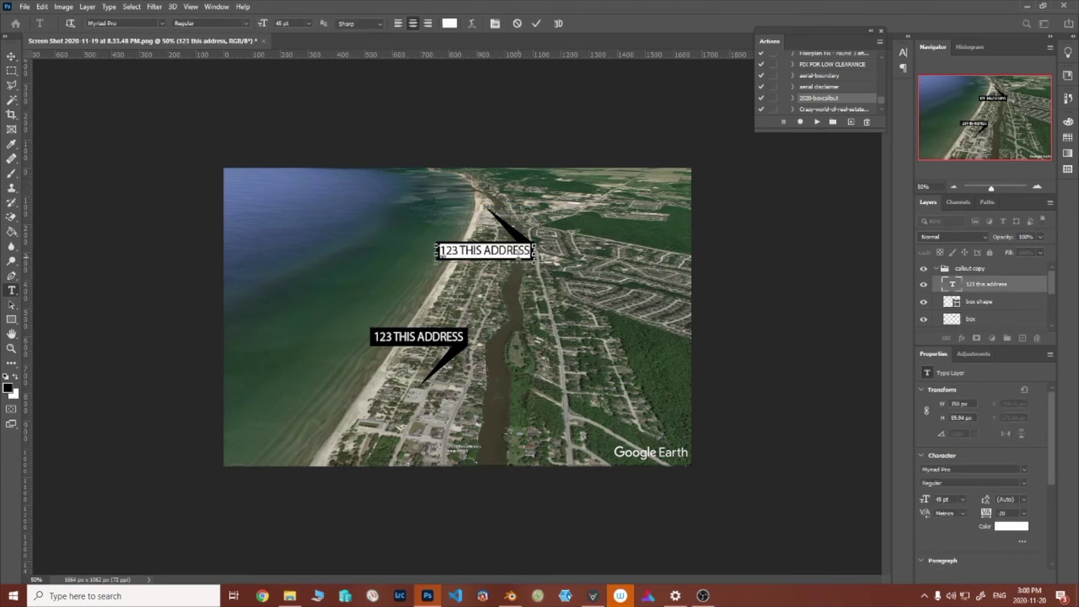
{"action": "type", "text": "DOWNTOWN AREA"}
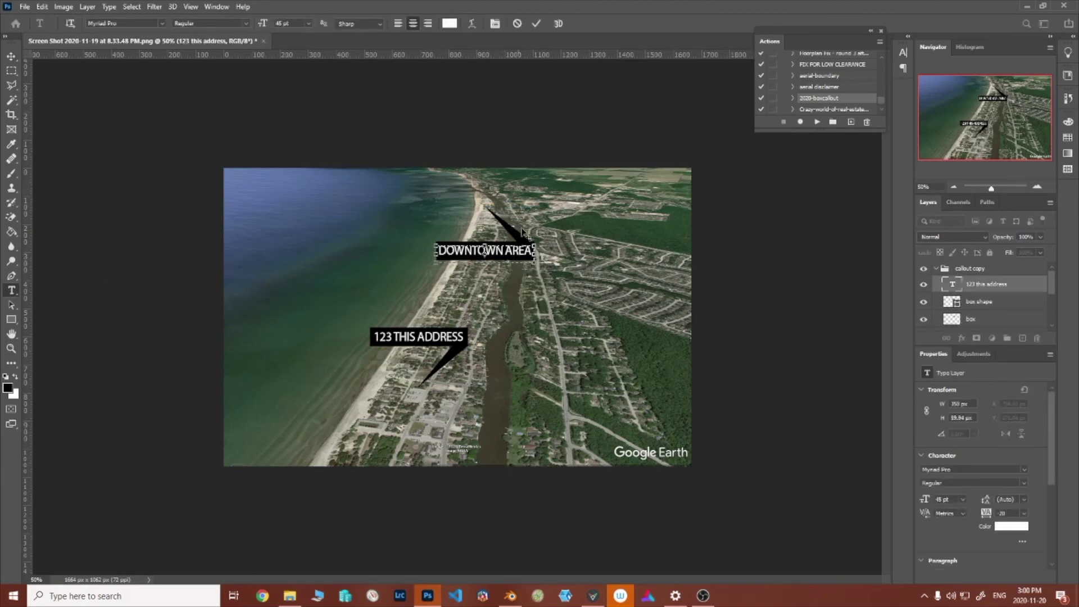
{"action": "left_click", "coordinate": [536, 23]}
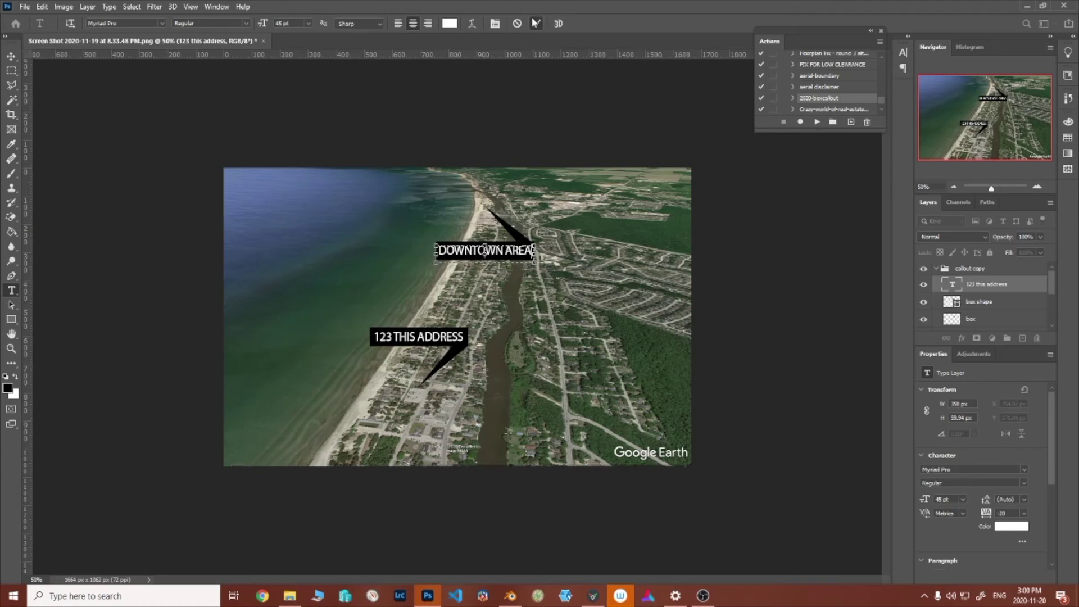